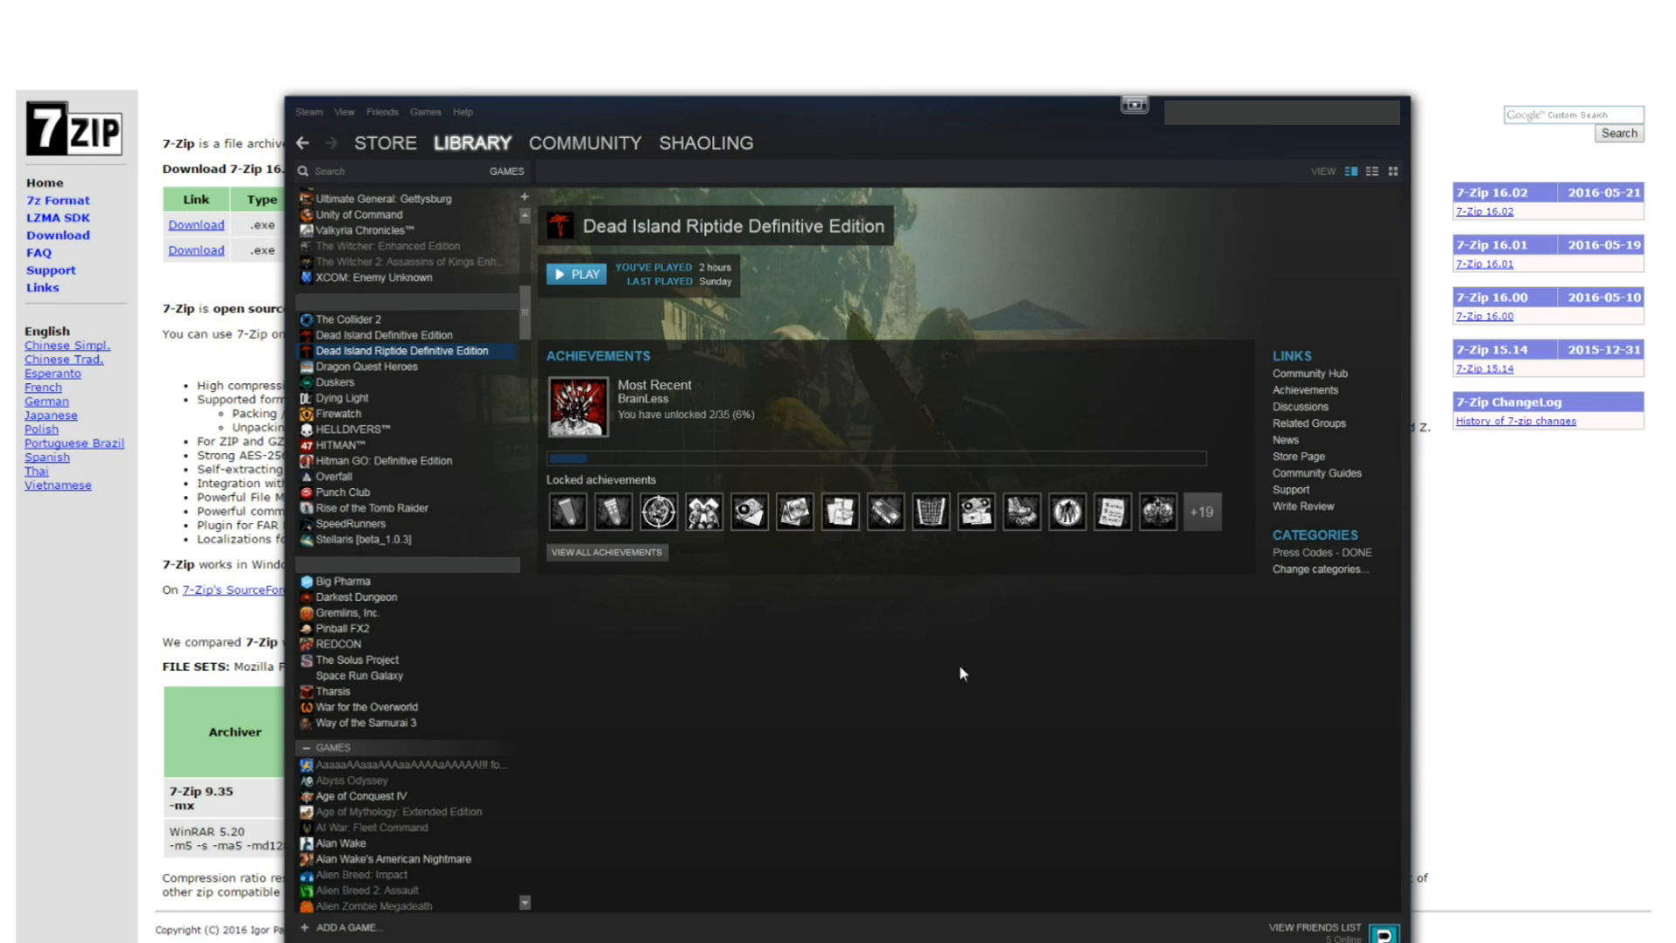
# - Browse Dead Island Definitive Edition's local files from its Properties > Local Files page
pyautogui.click(383, 336)
pyautogui.click(384, 336)
pyautogui.rightClick(401, 335)
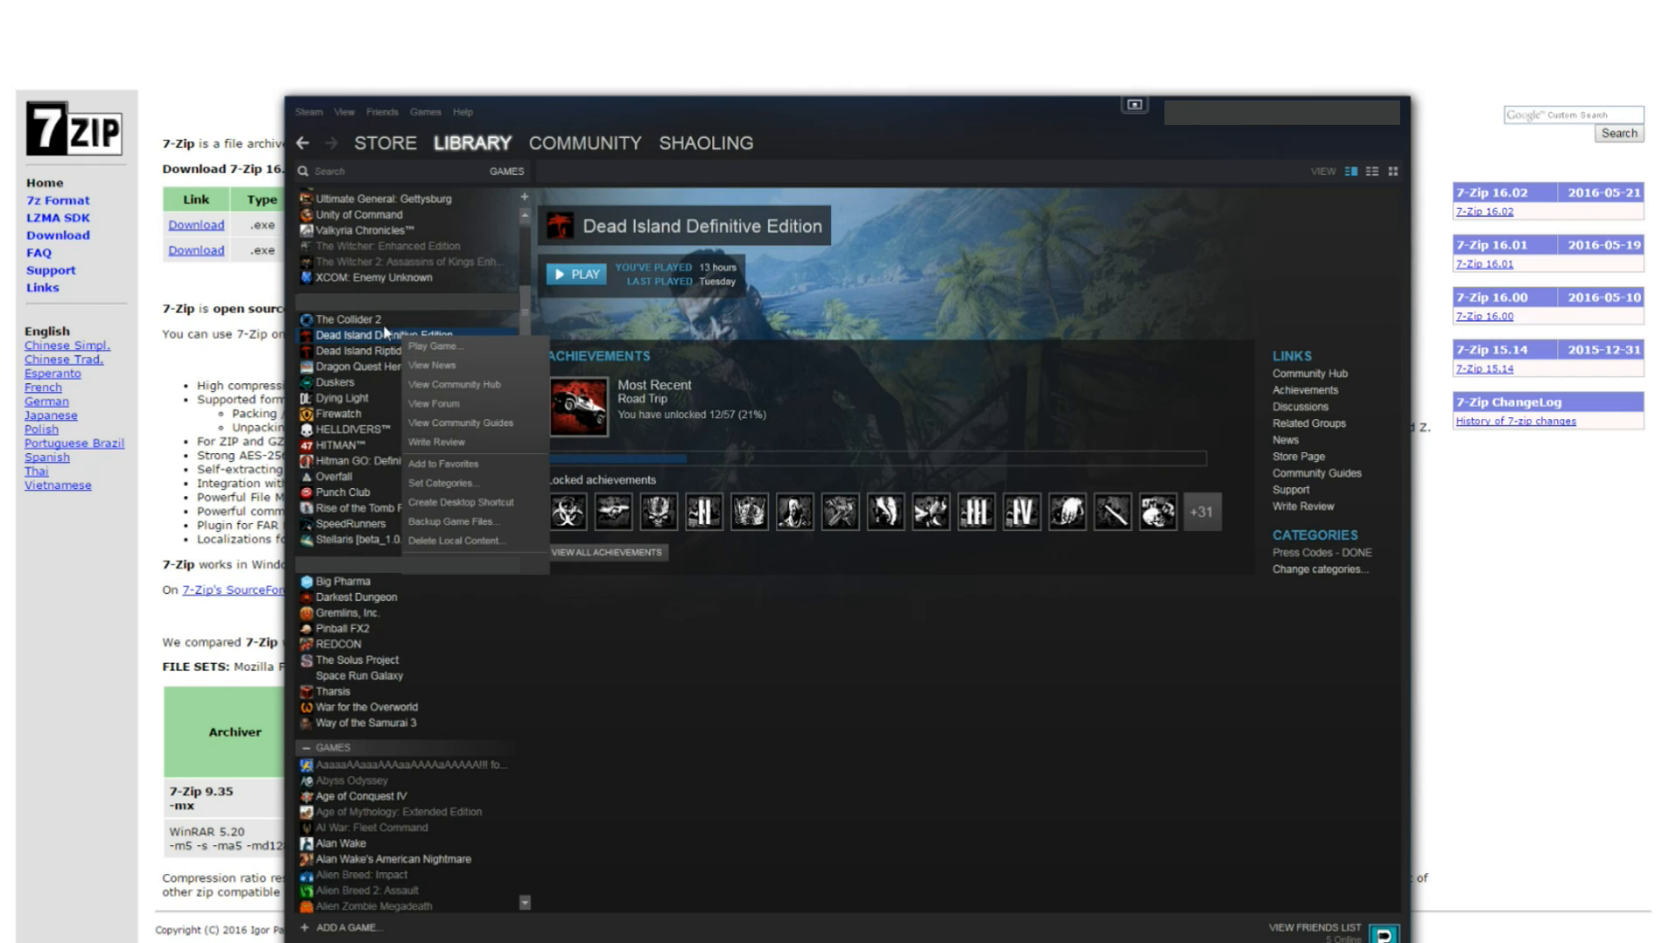
pyautogui.click(453, 560)
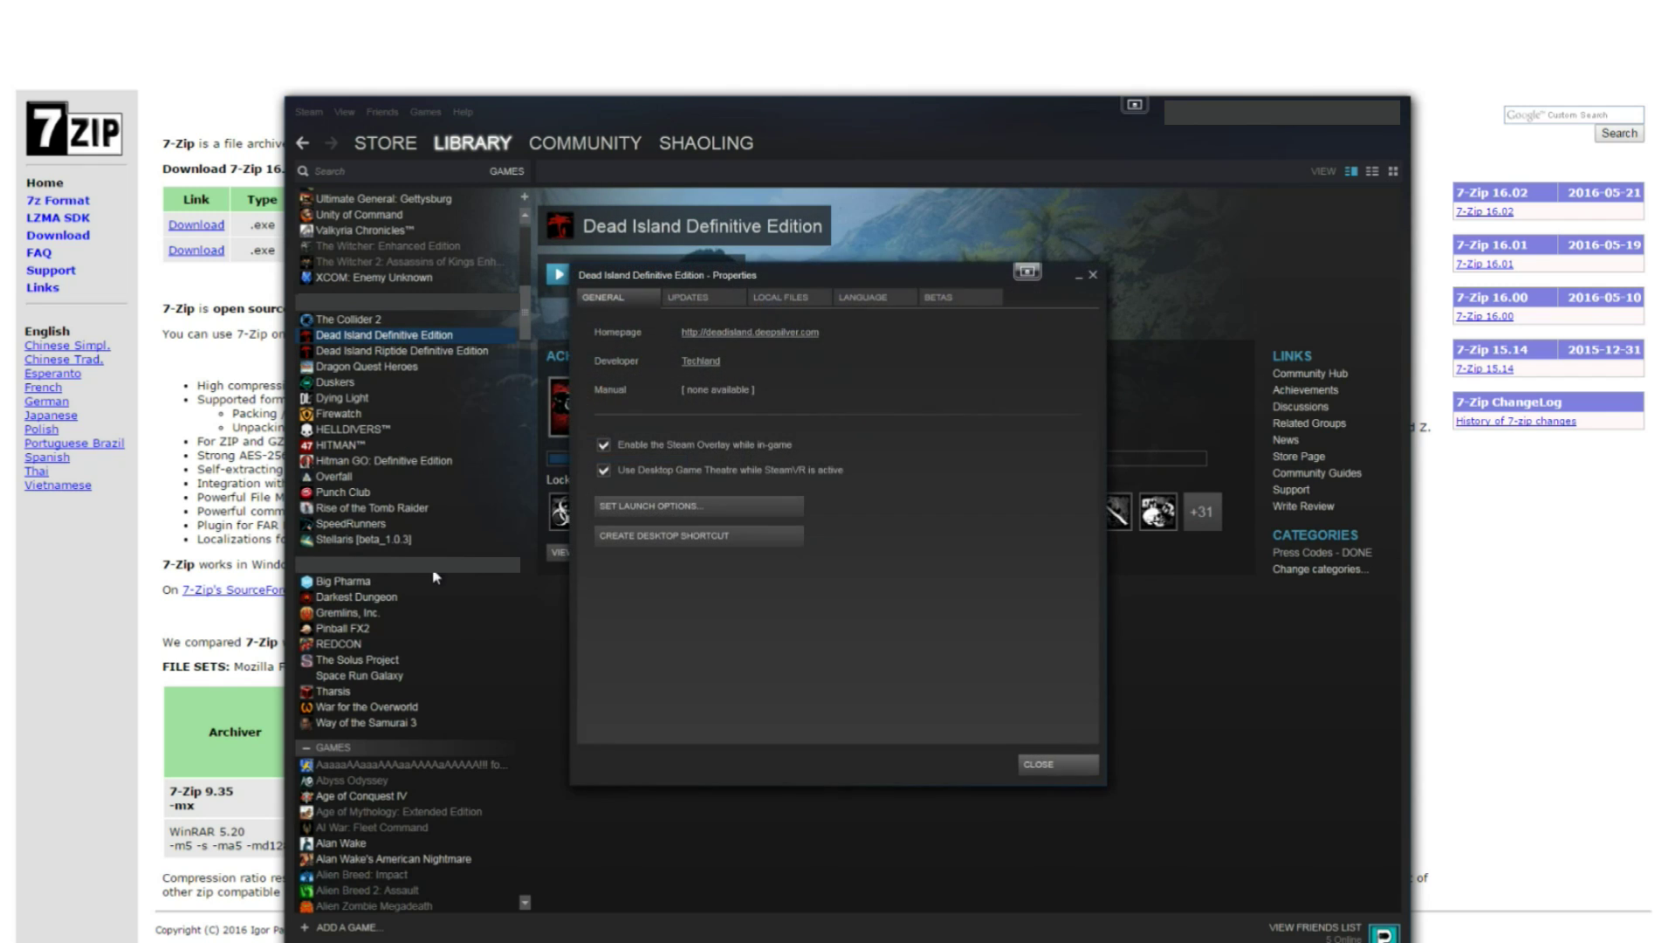
pyautogui.click(778, 298)
pyautogui.click(653, 366)
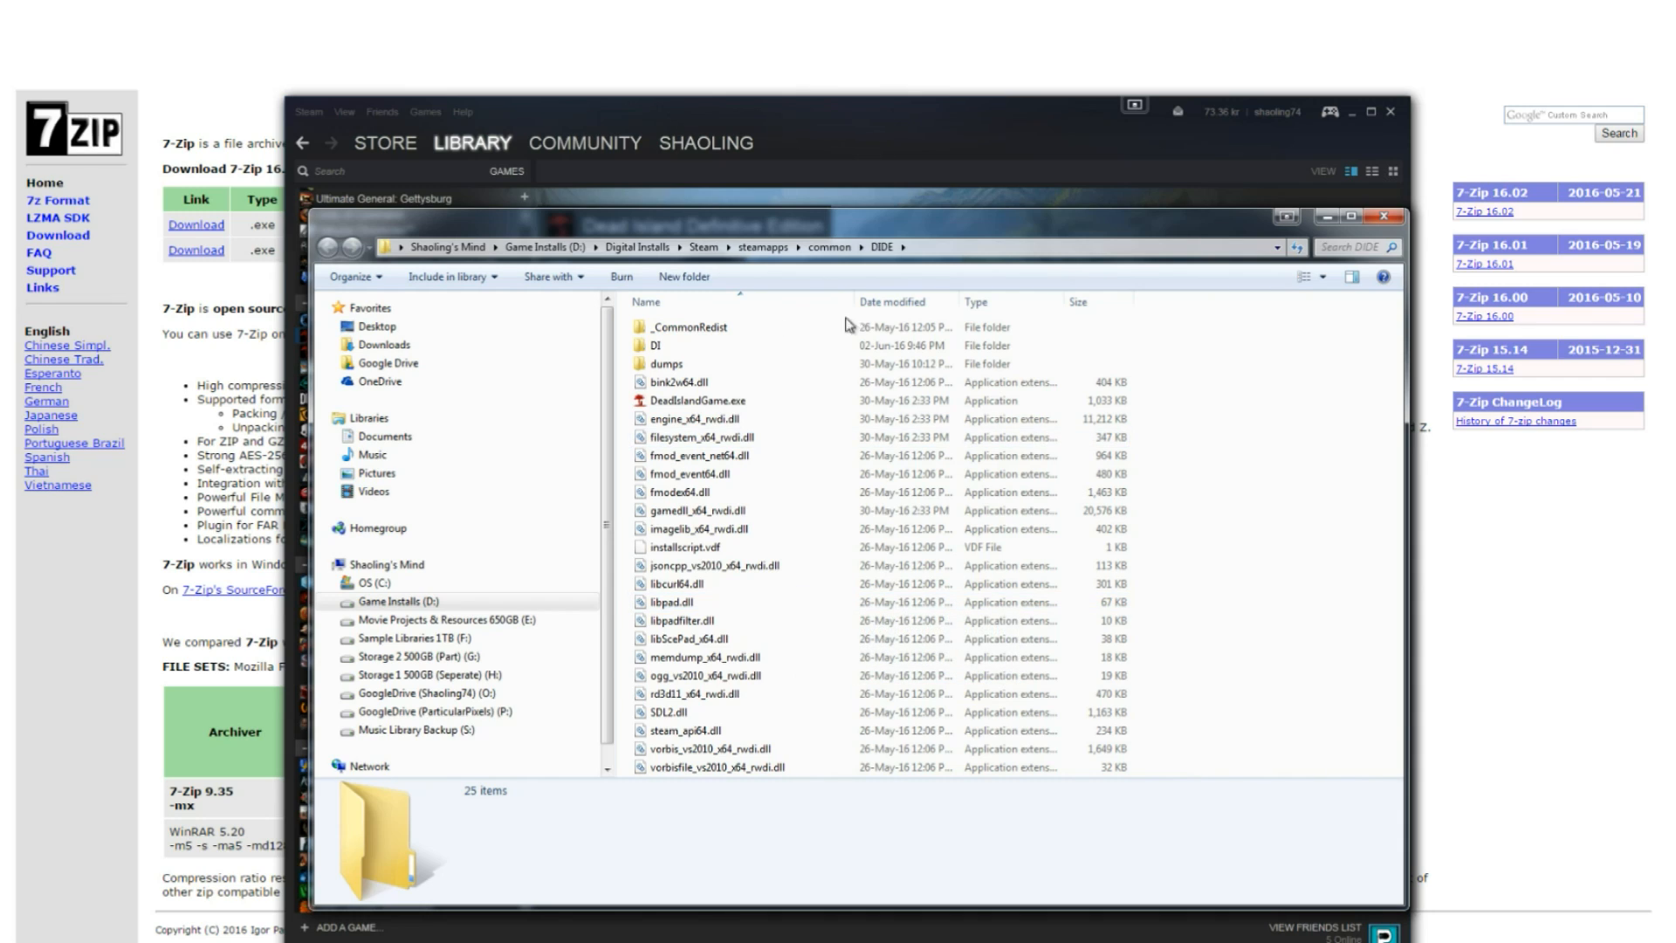
# - Enter the DI folder and open Data0.pak with 7-Zip's Open archive
pyautogui.doubleClick(655, 344)
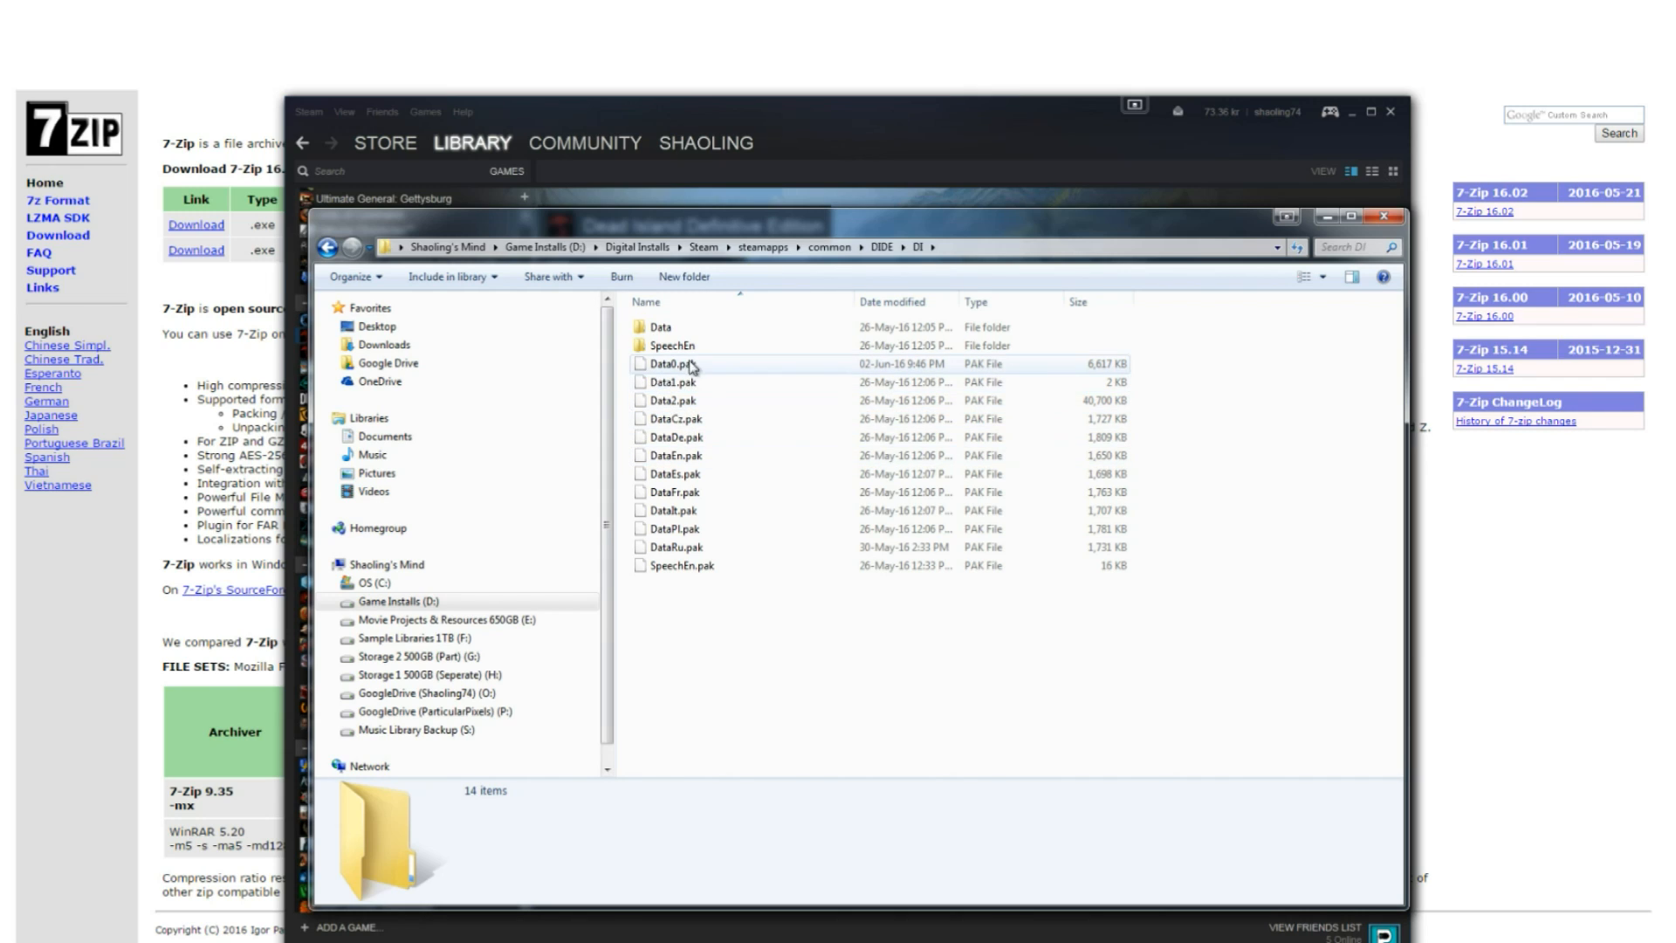
pyautogui.rightClick(673, 368)
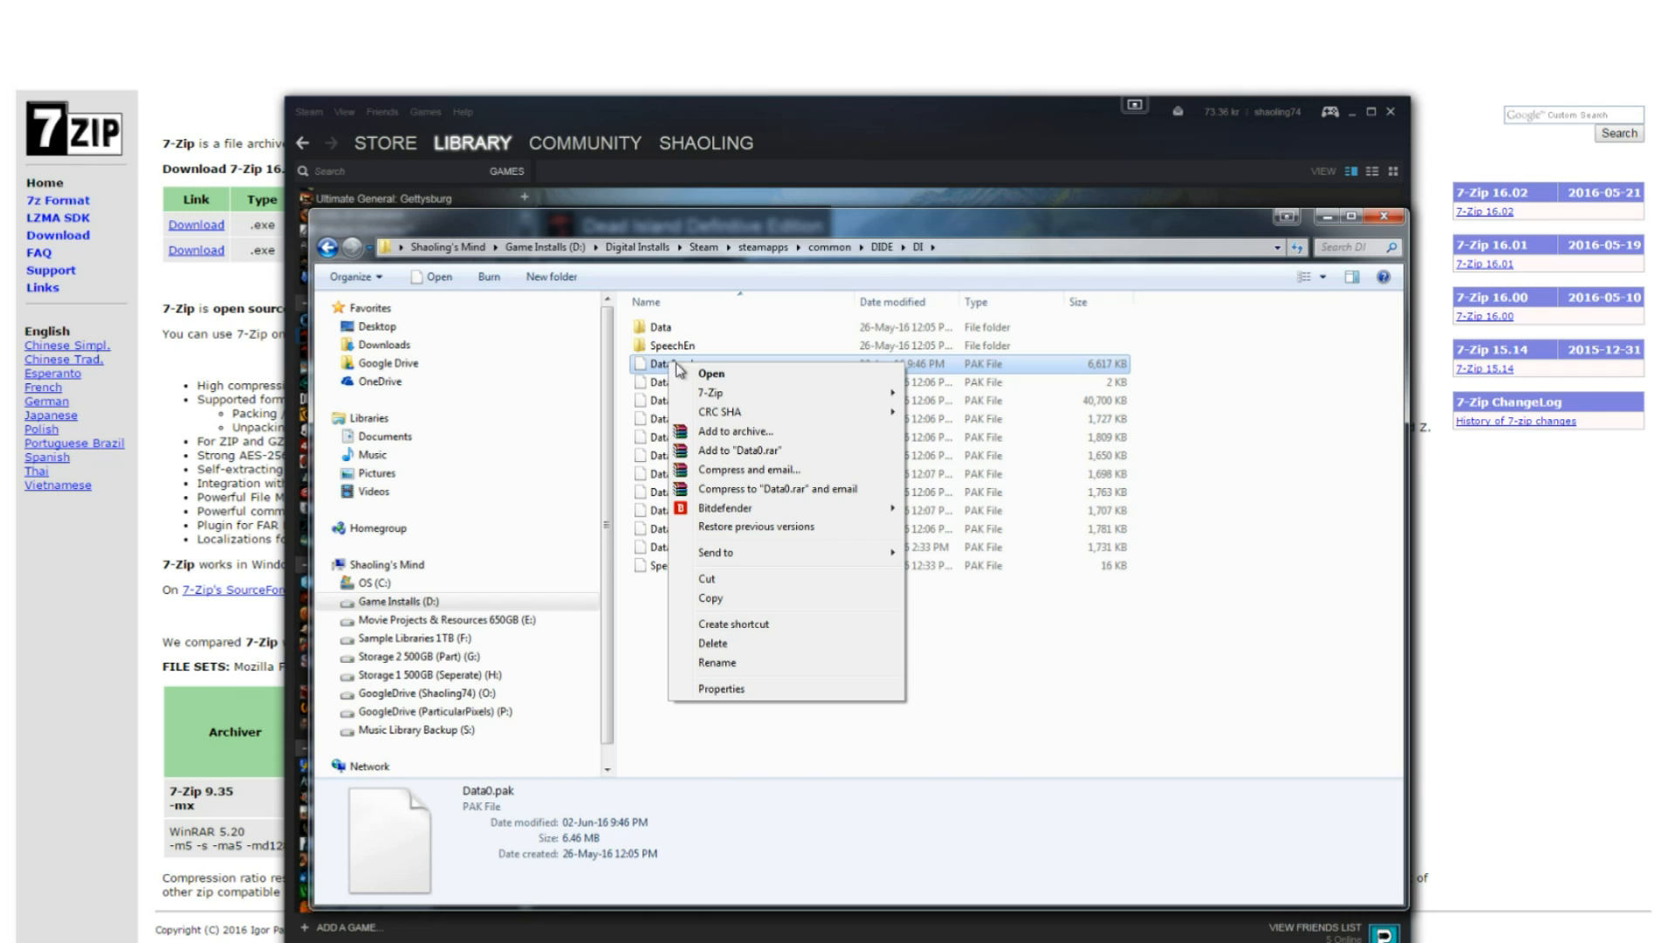
pyautogui.moveTo(734, 392)
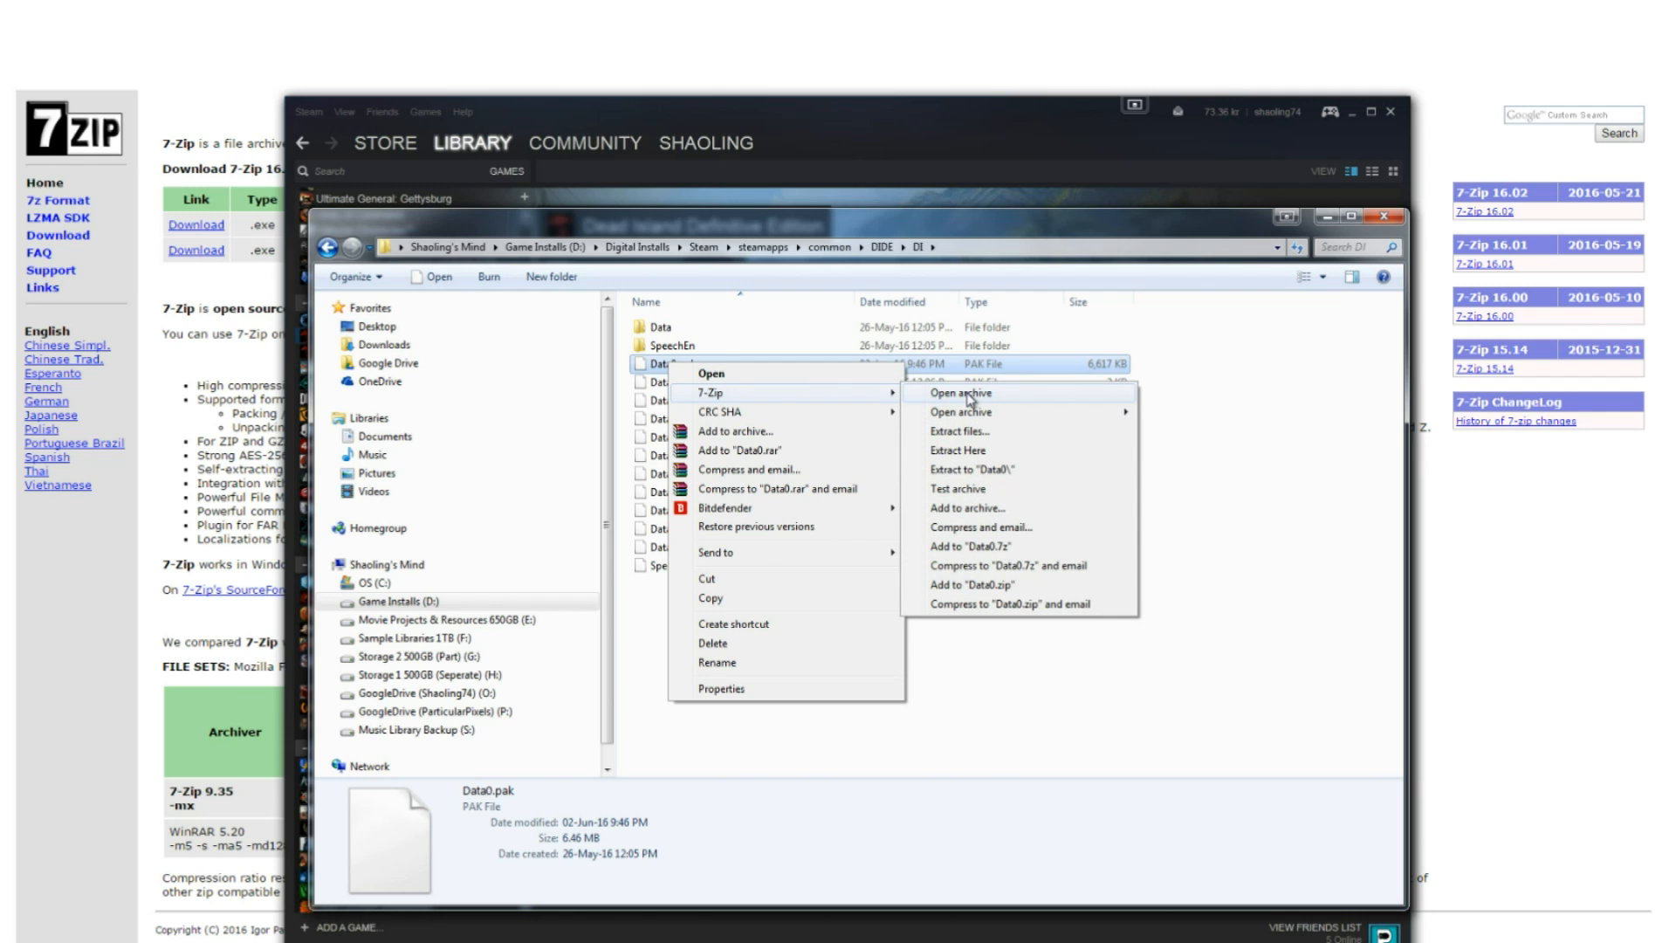
pyautogui.click(970, 395)
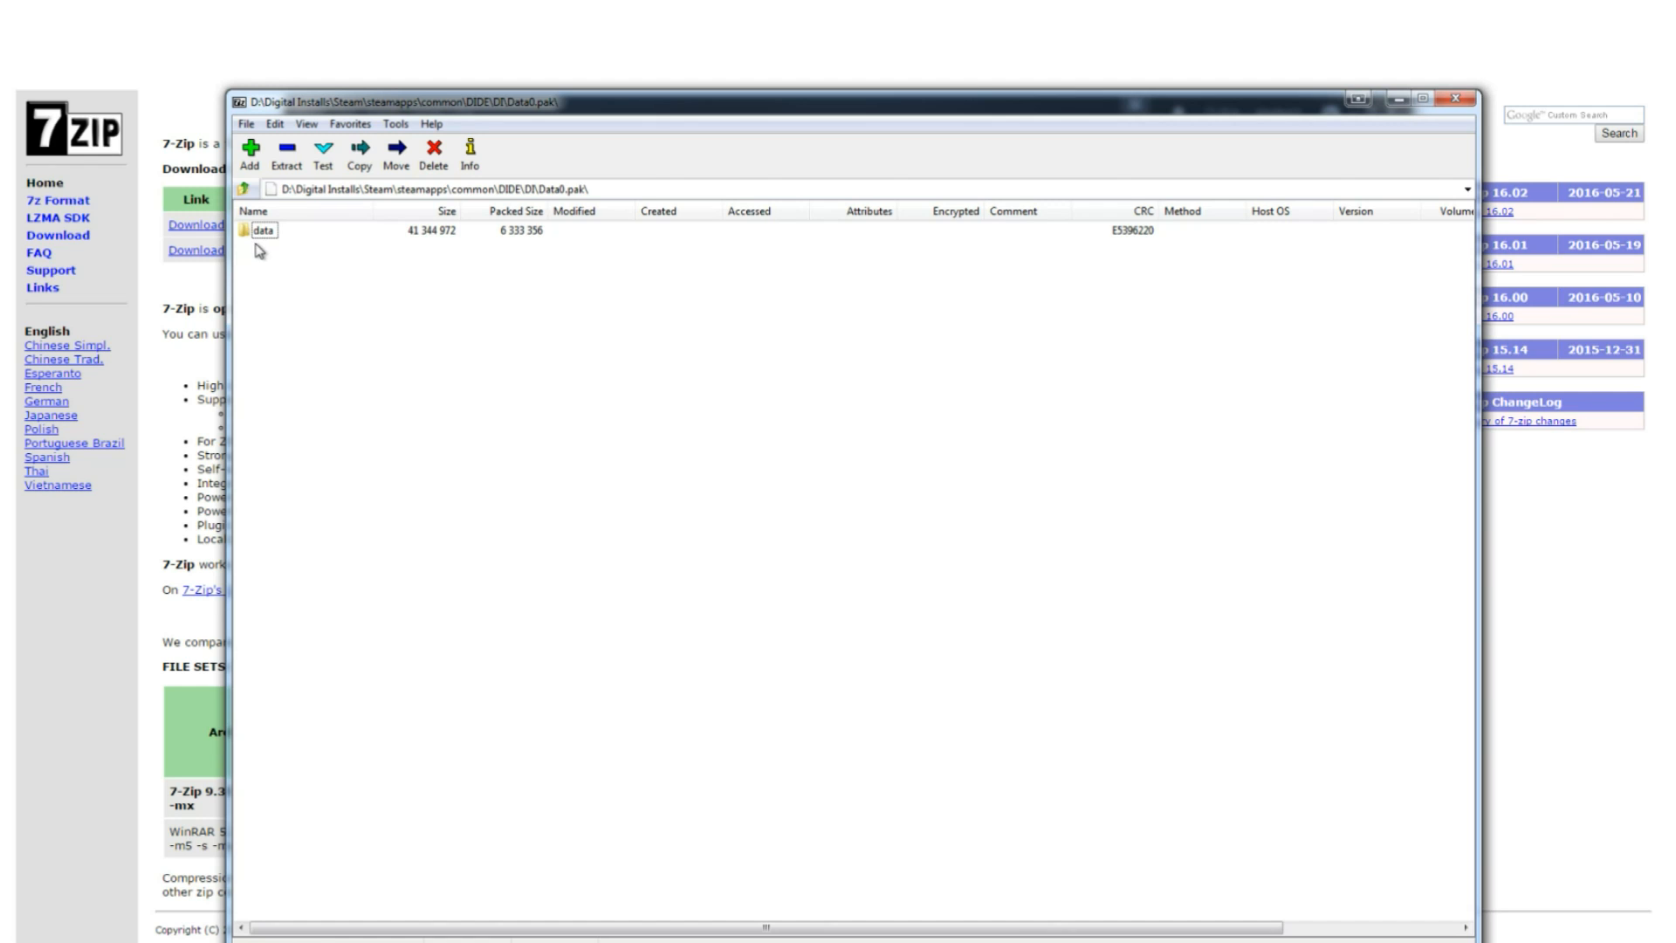
# - Navigate data\skills inside the archive and select default_levels.xml for editing
pyautogui.doubleClick(262, 231)
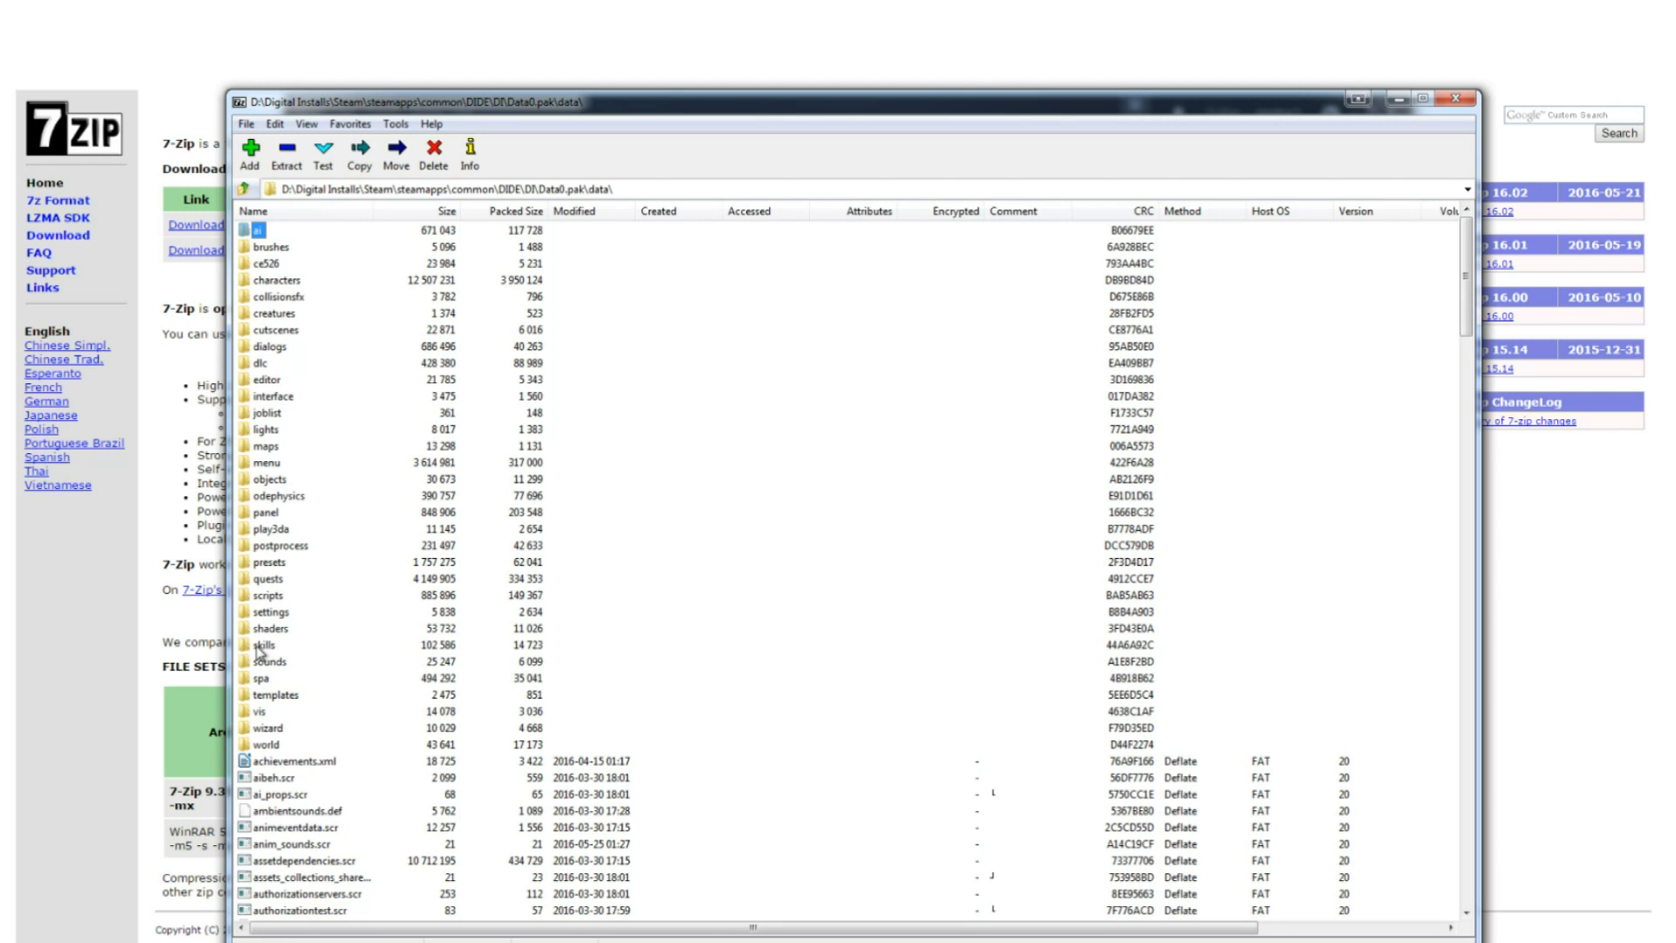
pyautogui.doubleClick(260, 646)
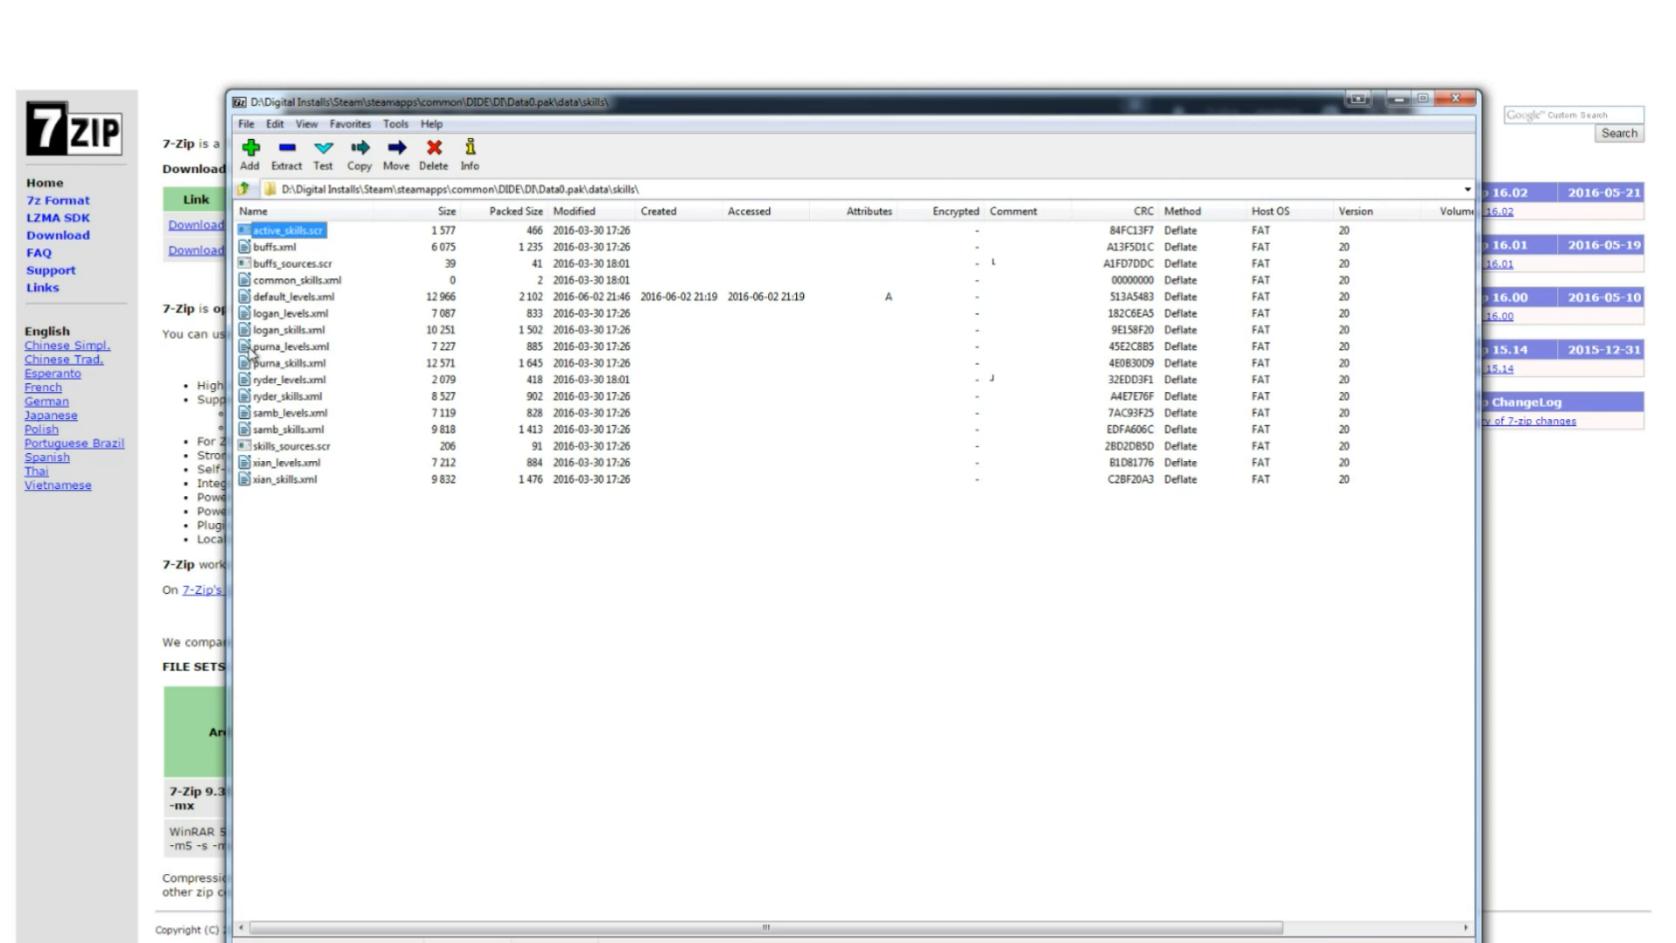
pyautogui.click(279, 296)
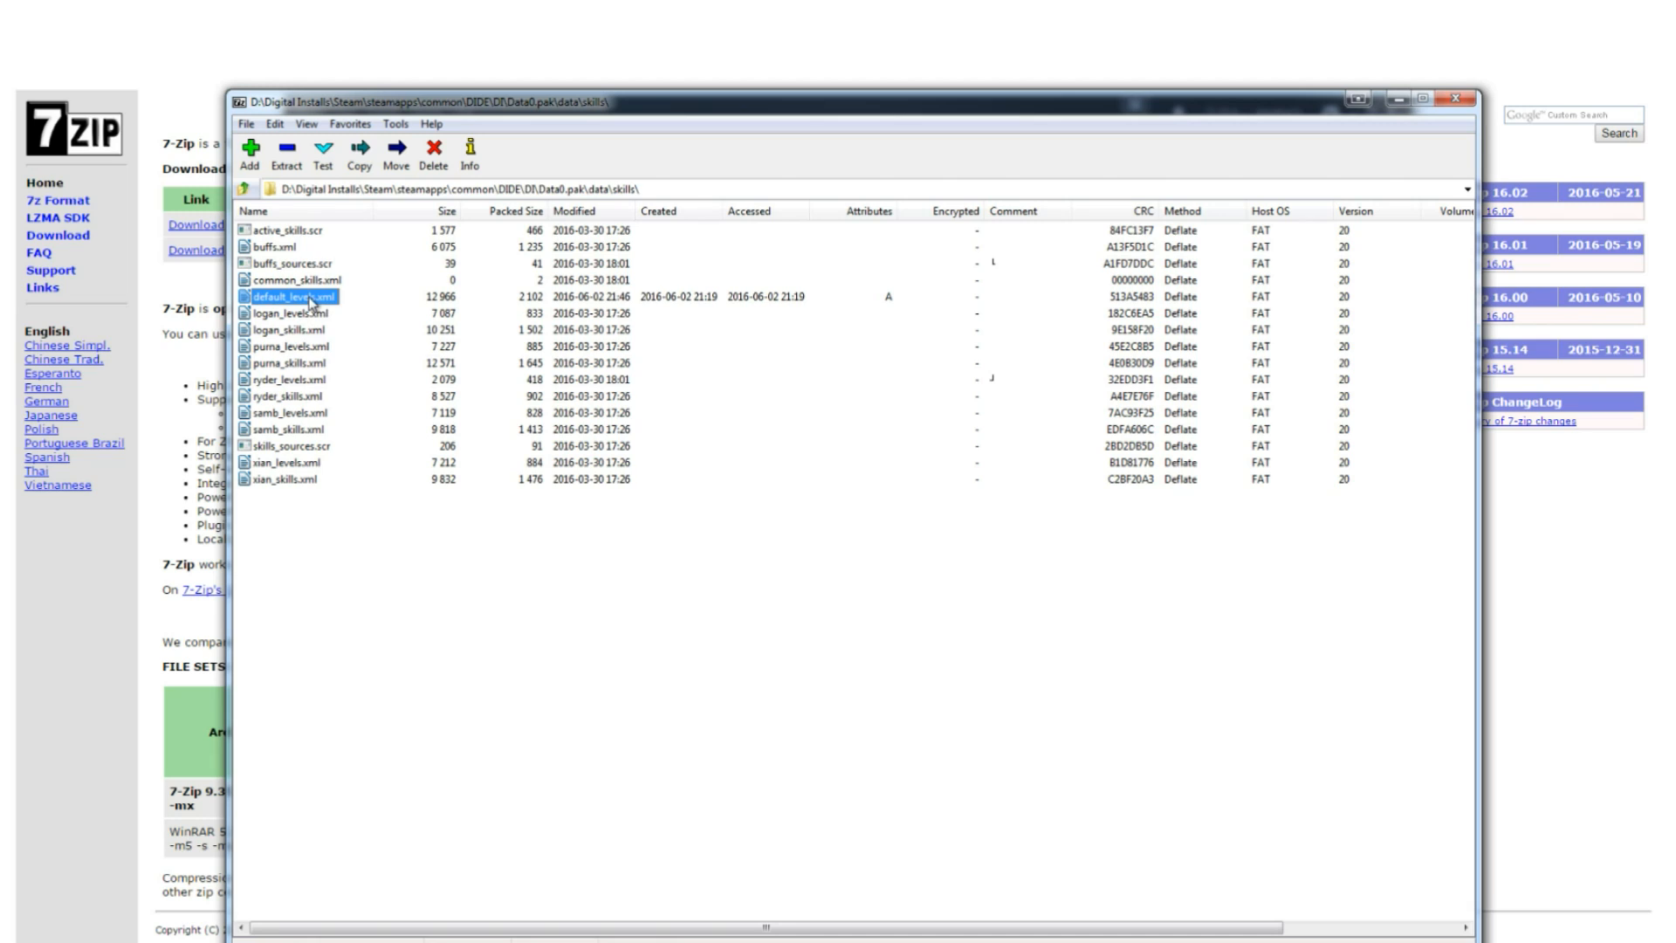
pyautogui.rightClick(328, 302)
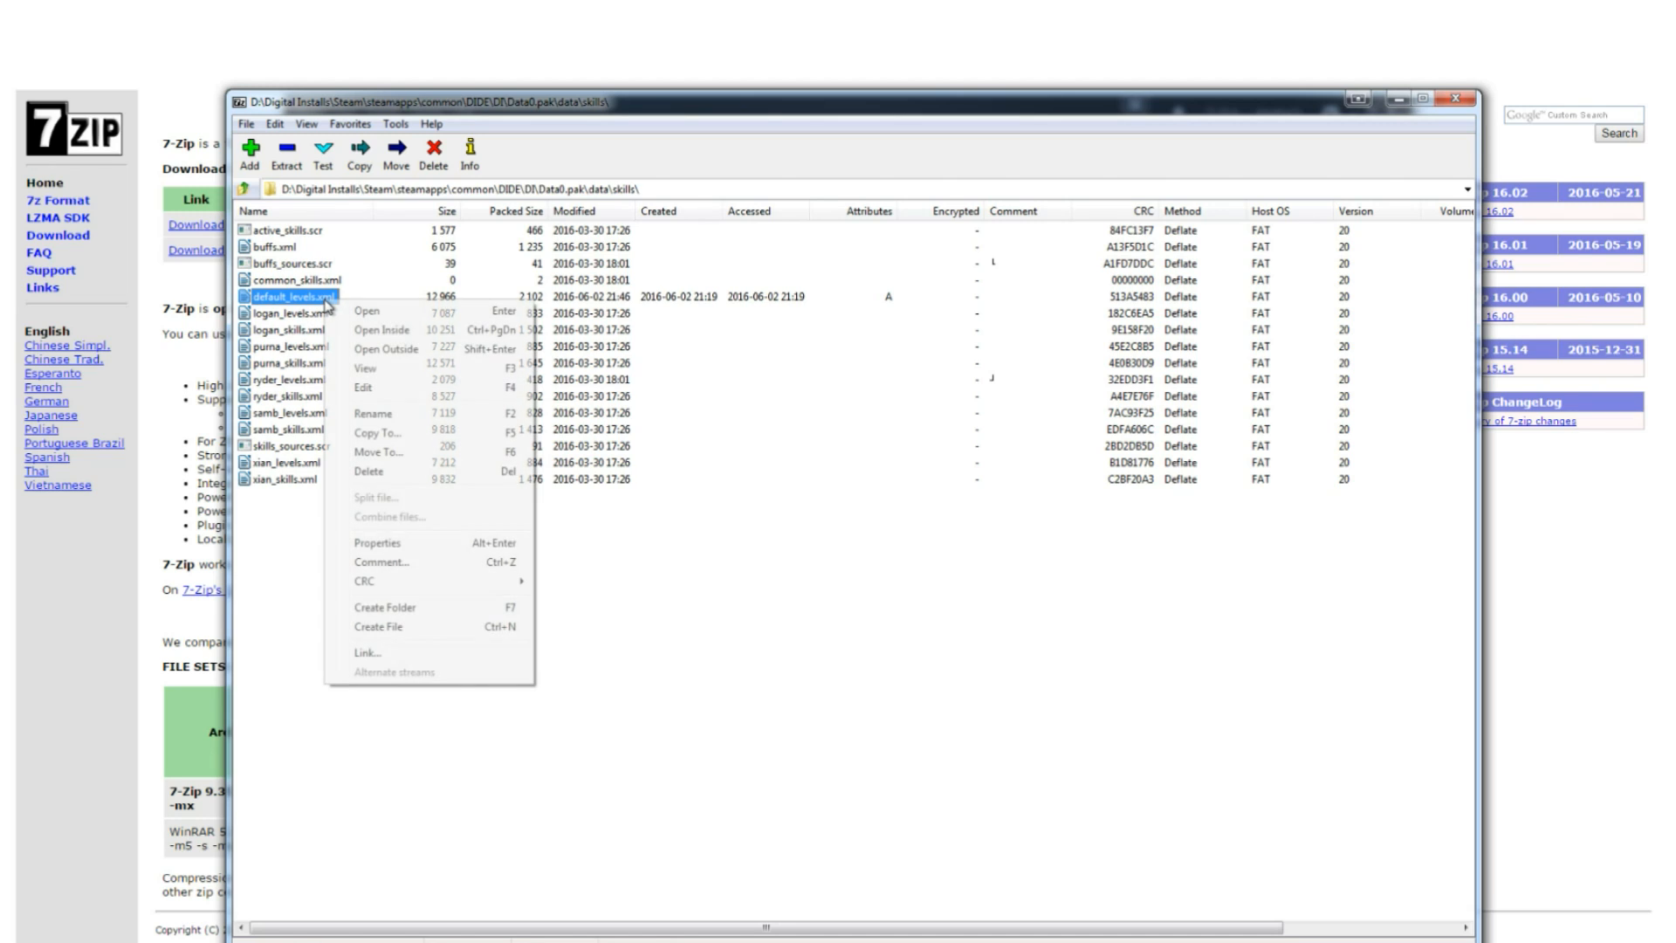
# - Edit default_levels.xml in Notepad, find CameraDefaultFOV and replace its 62.5 value with 90
pyautogui.click(404, 390)
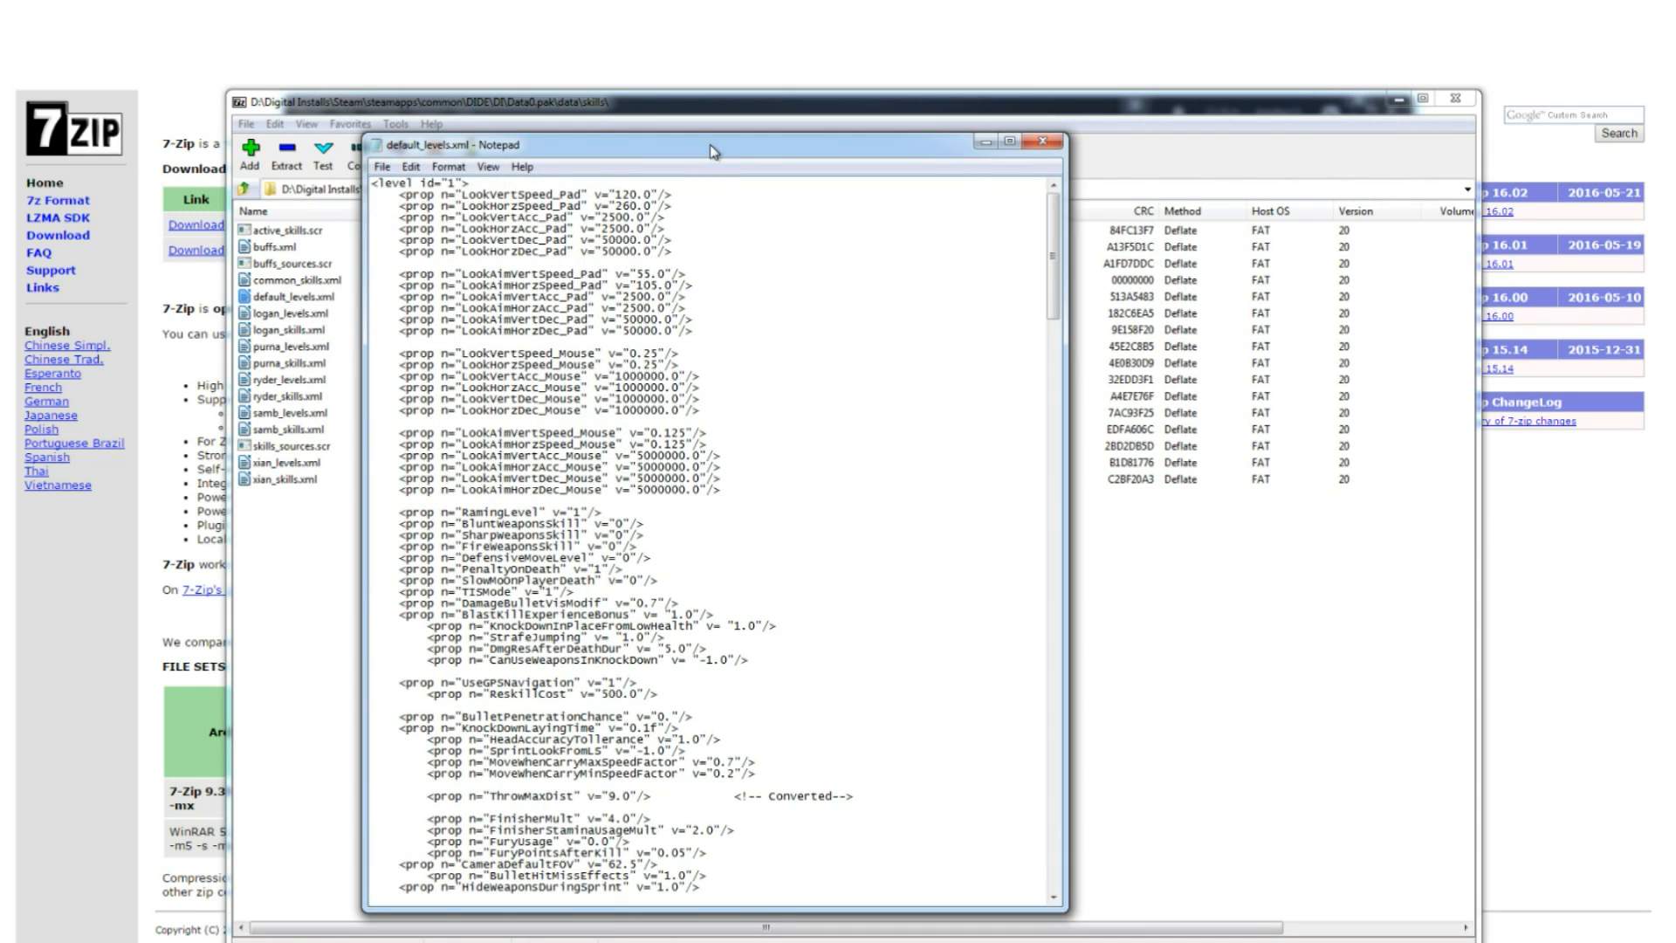
pyautogui.moveTo(709, 149); pyautogui.dragTo(815, 122)
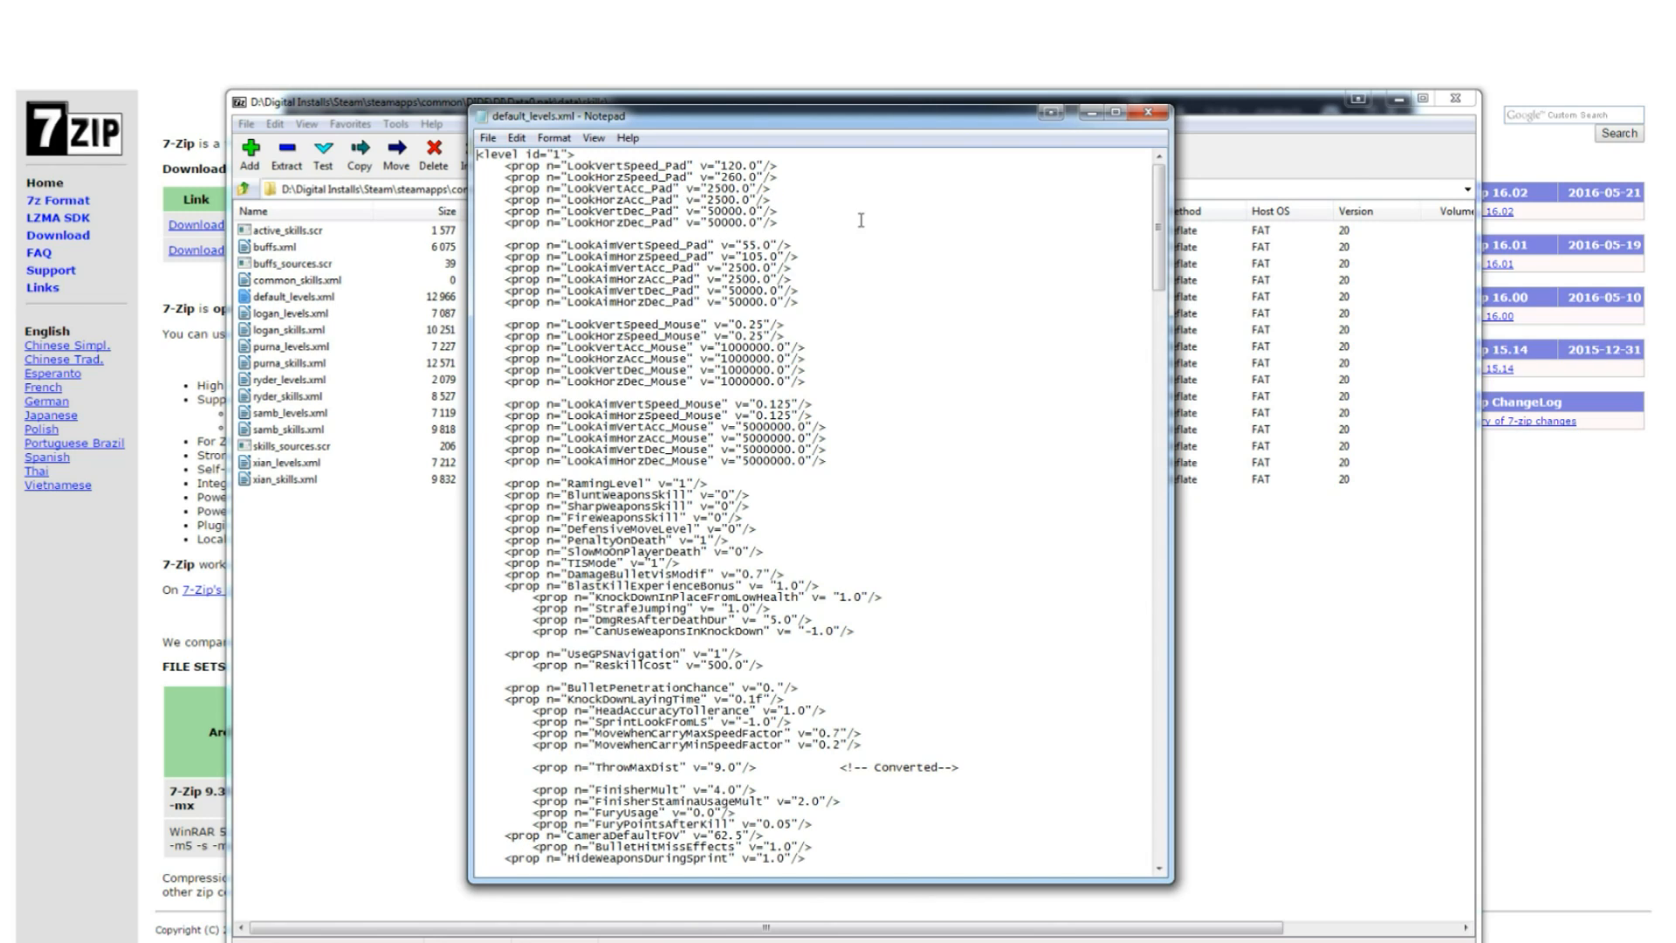
pyautogui.hotkey('ctrl', 'f')
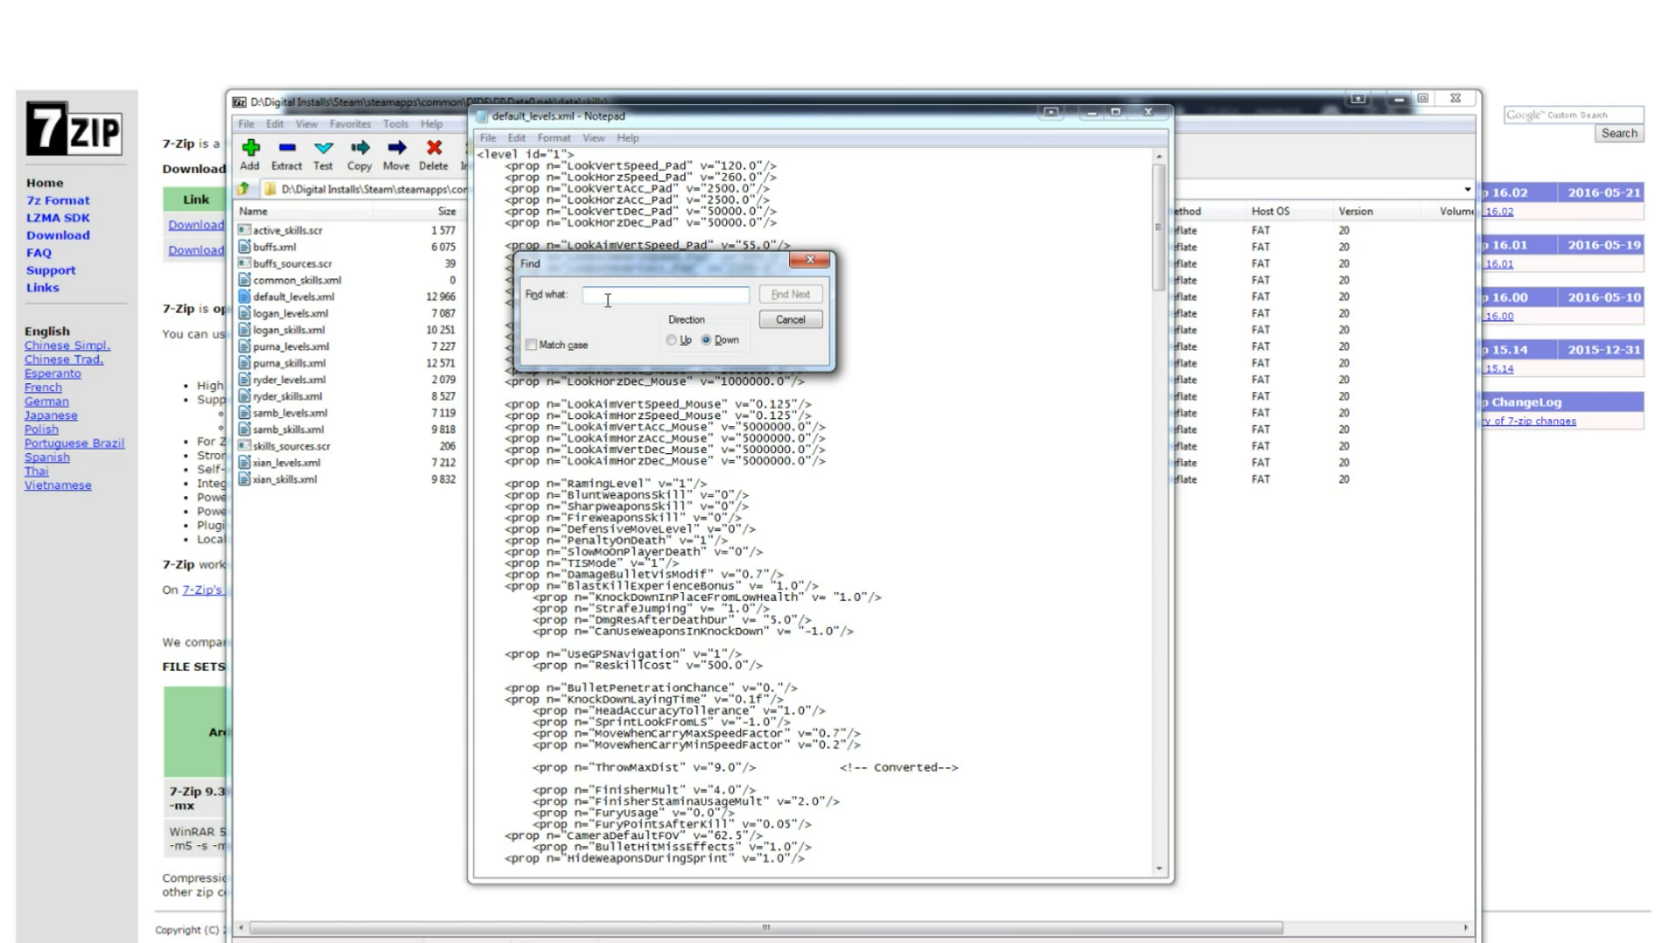
pyautogui.write('CameraDefaultFOV')
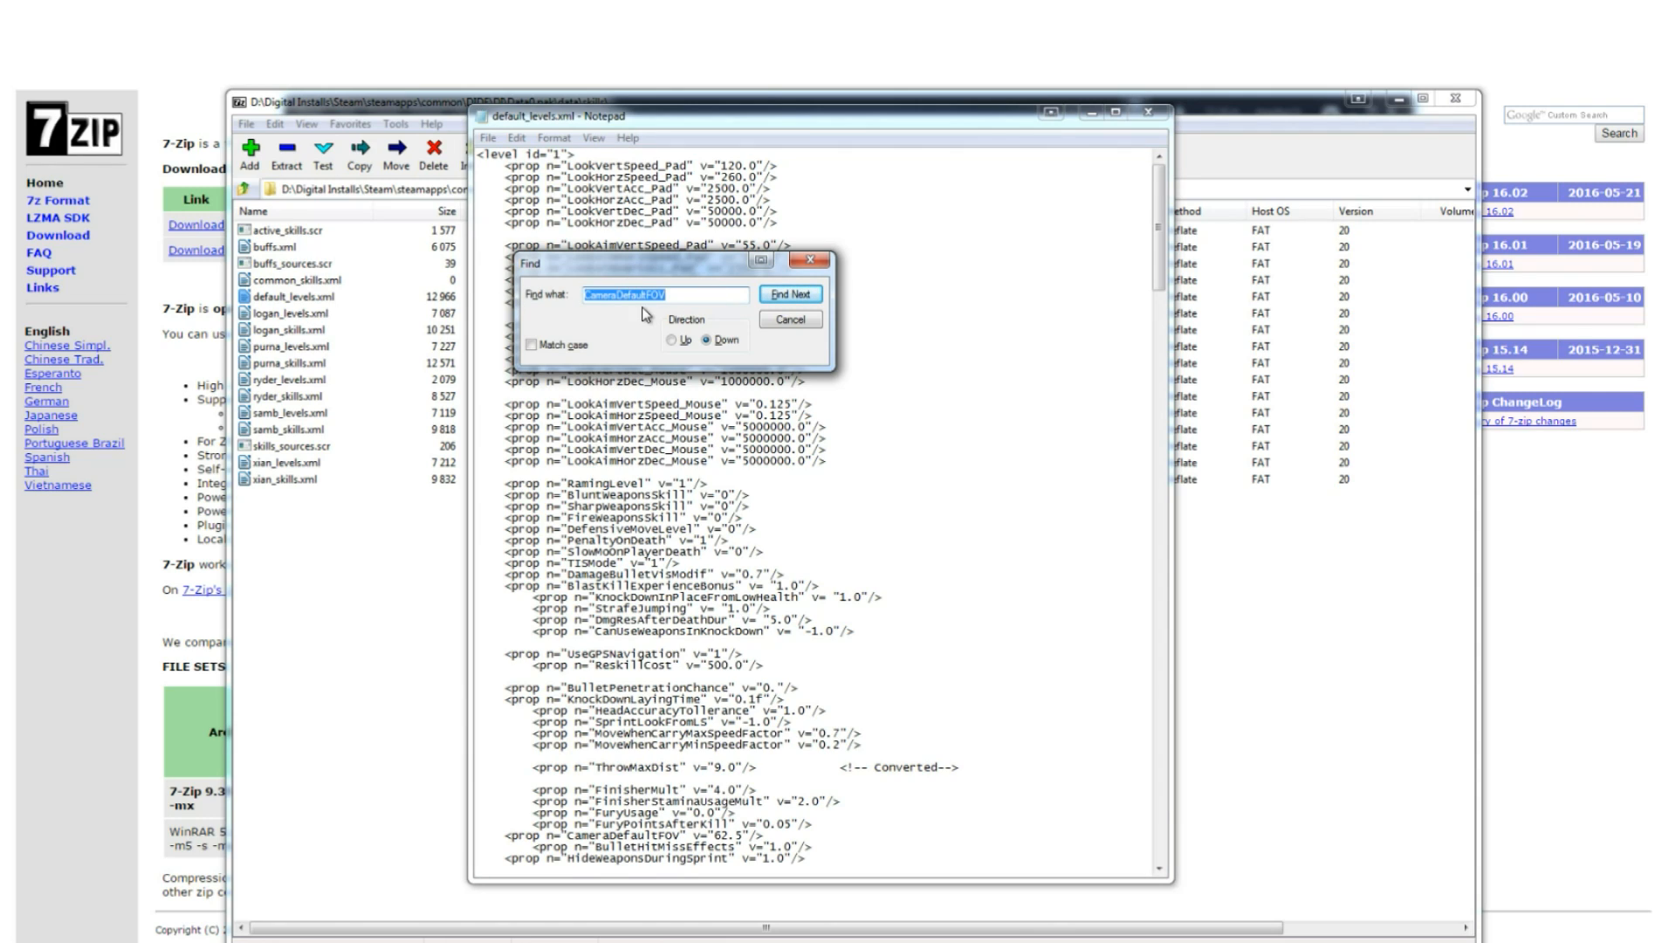
pyautogui.click(791, 294)
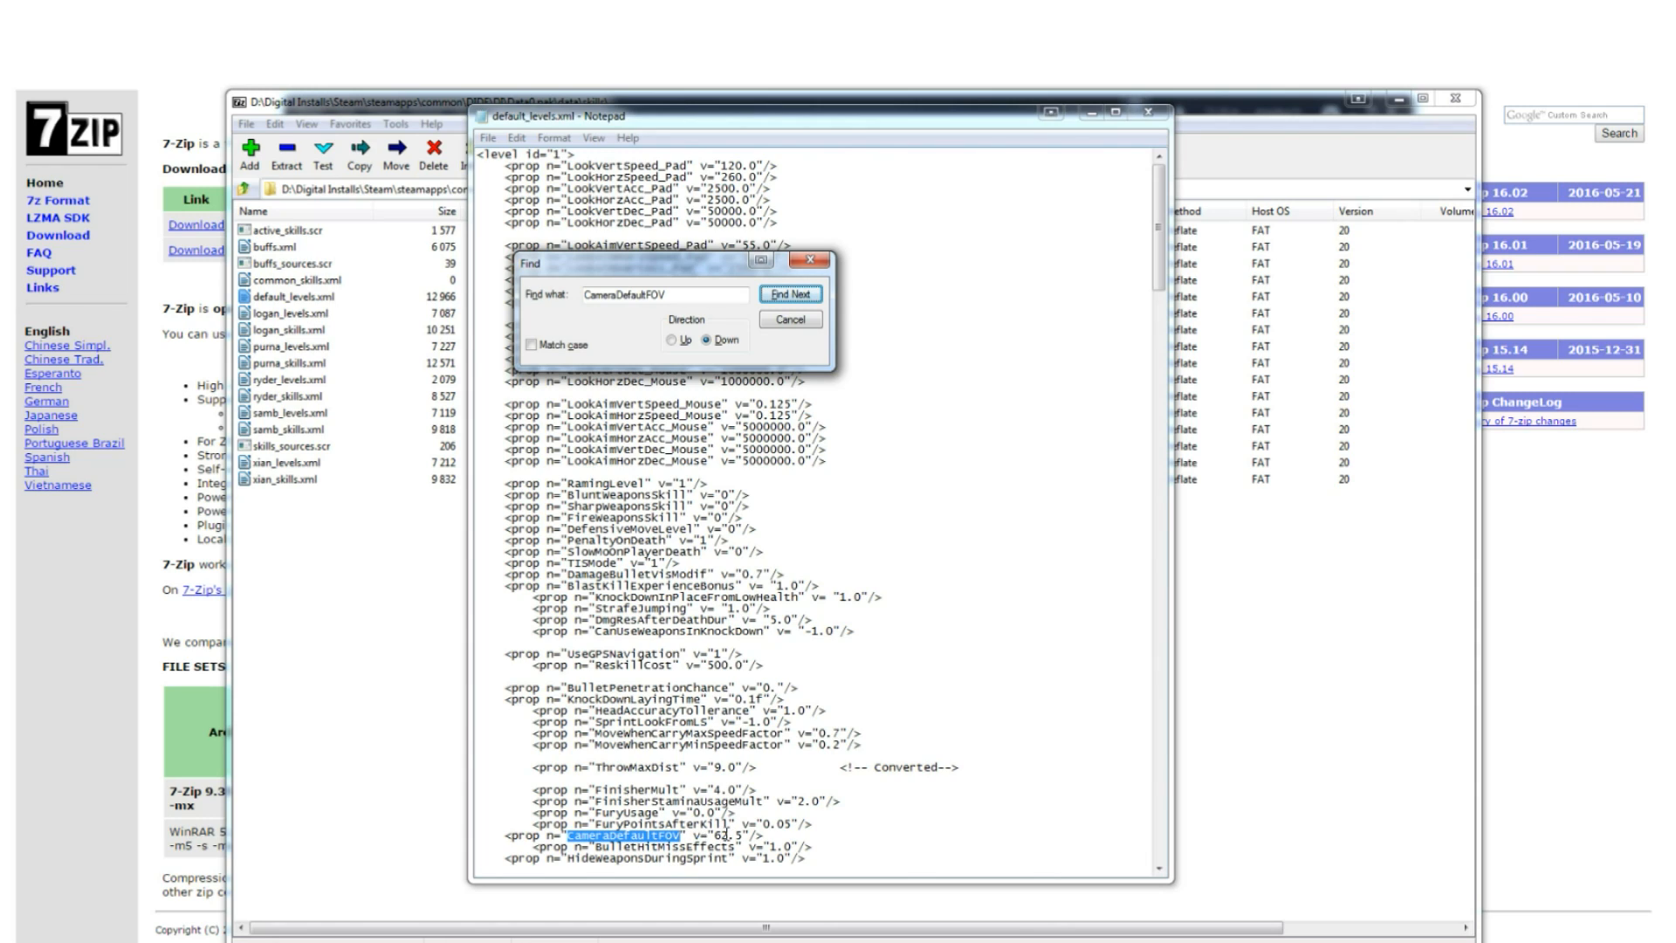
pyautogui.doubleClick(725, 836)
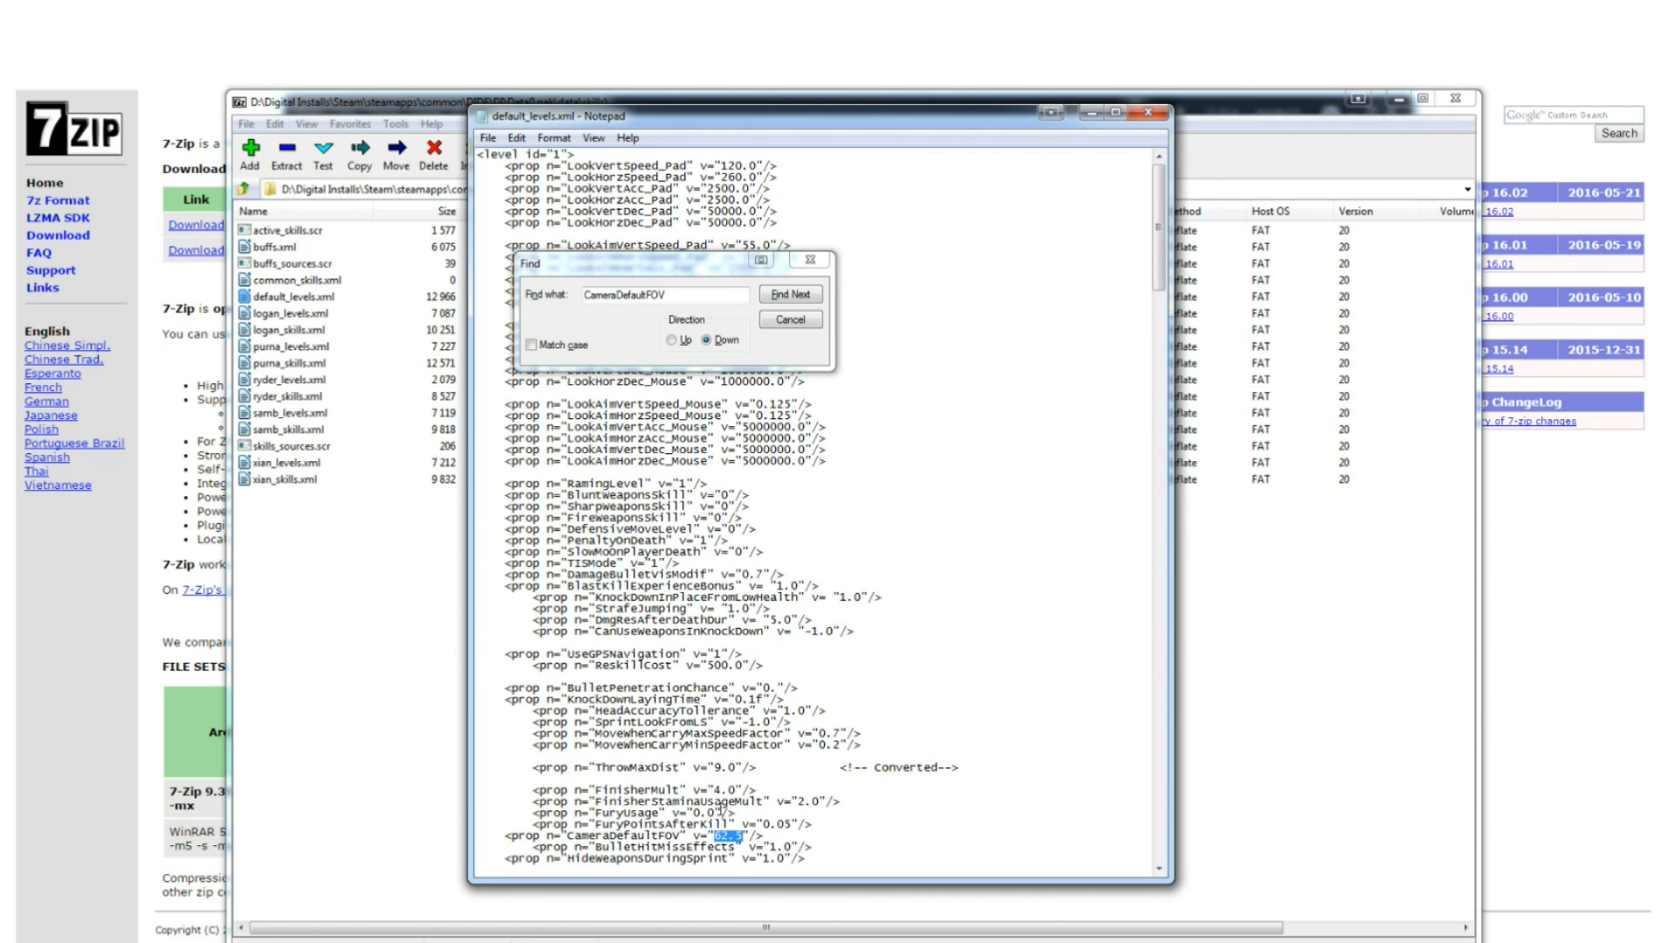
pyautogui.write('90')
# - Save default_levels.xml on closing Notepad and confirm updating it inside Data0.pak
pyautogui.click(1153, 116)
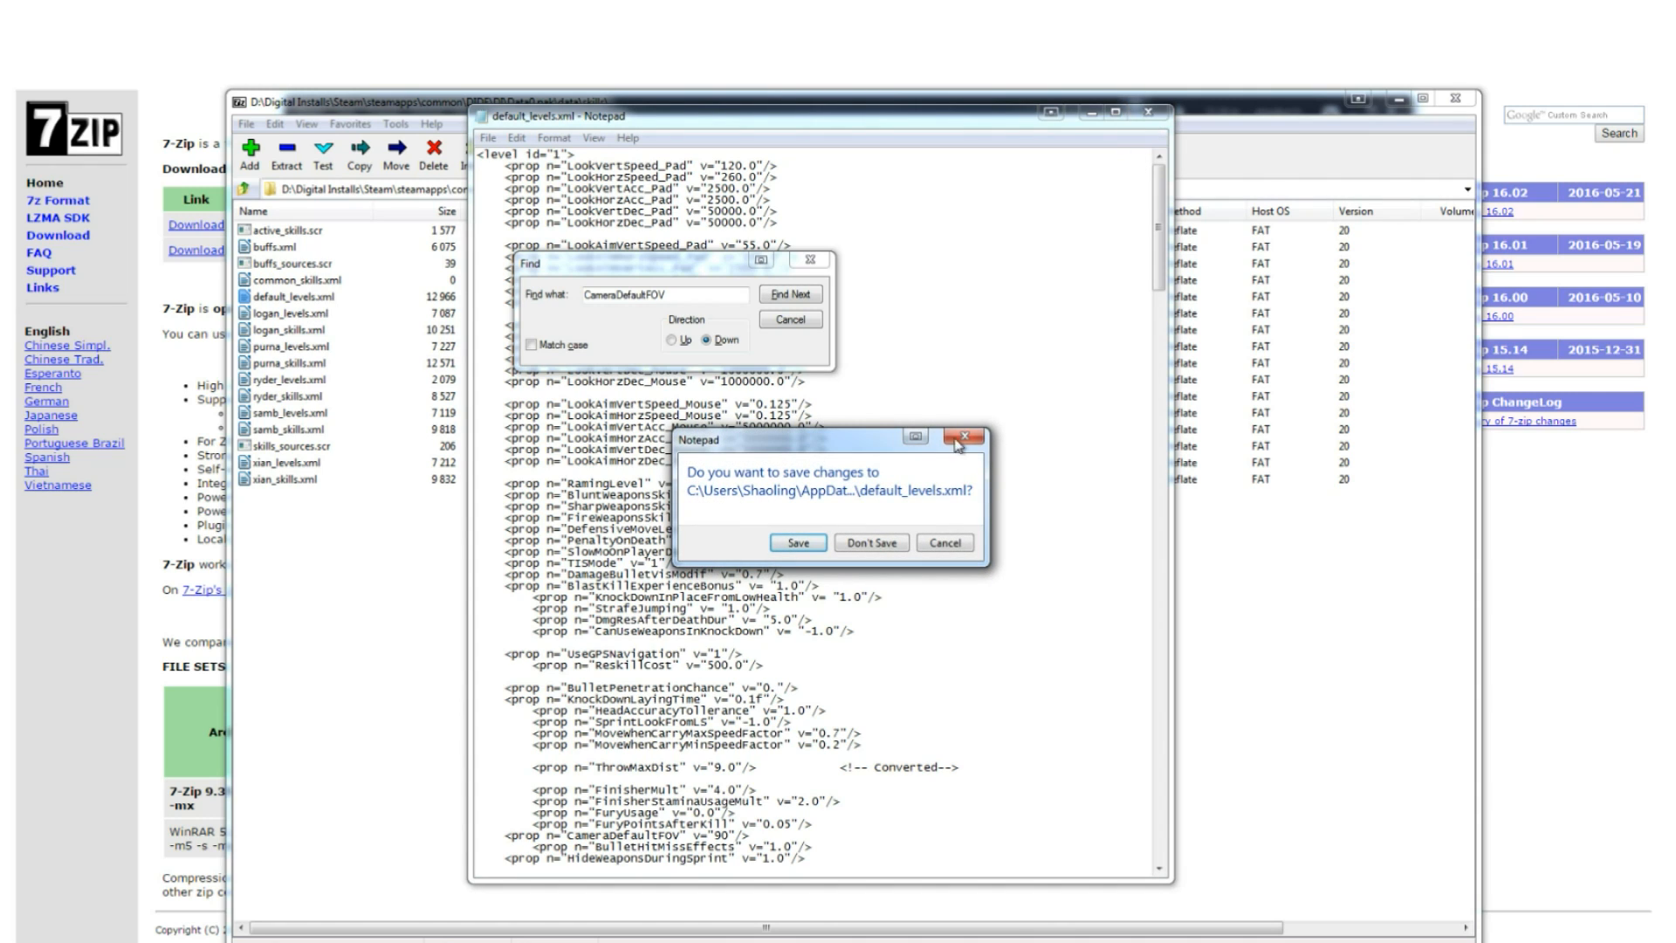
pyautogui.click(798, 543)
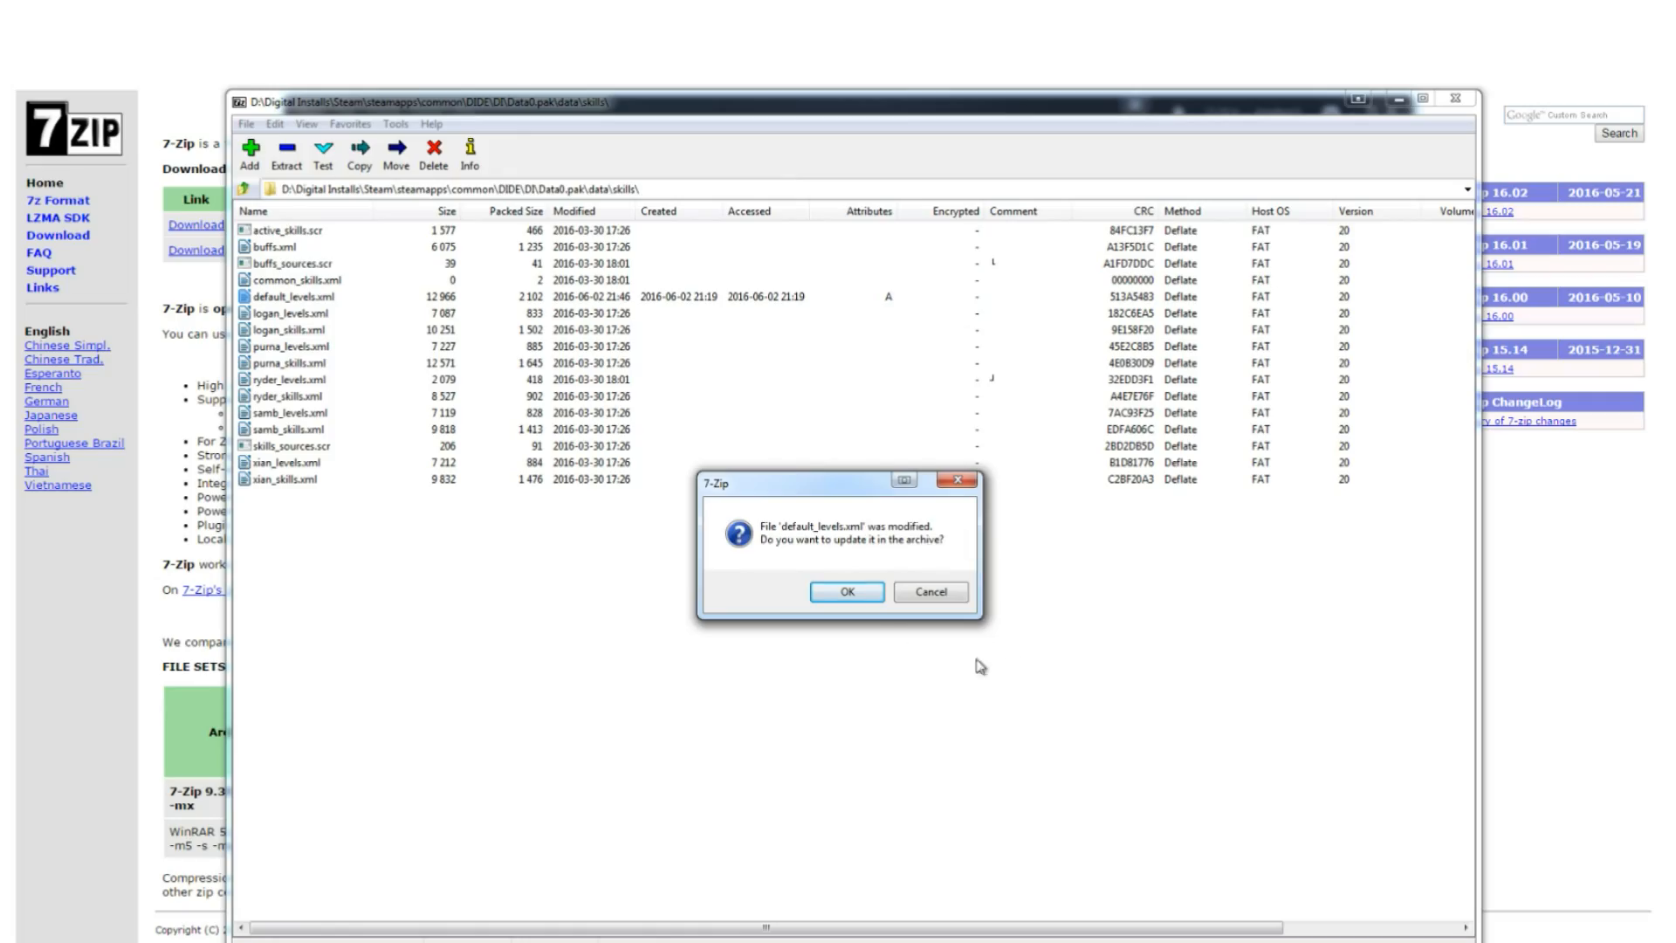
pyautogui.click(848, 592)
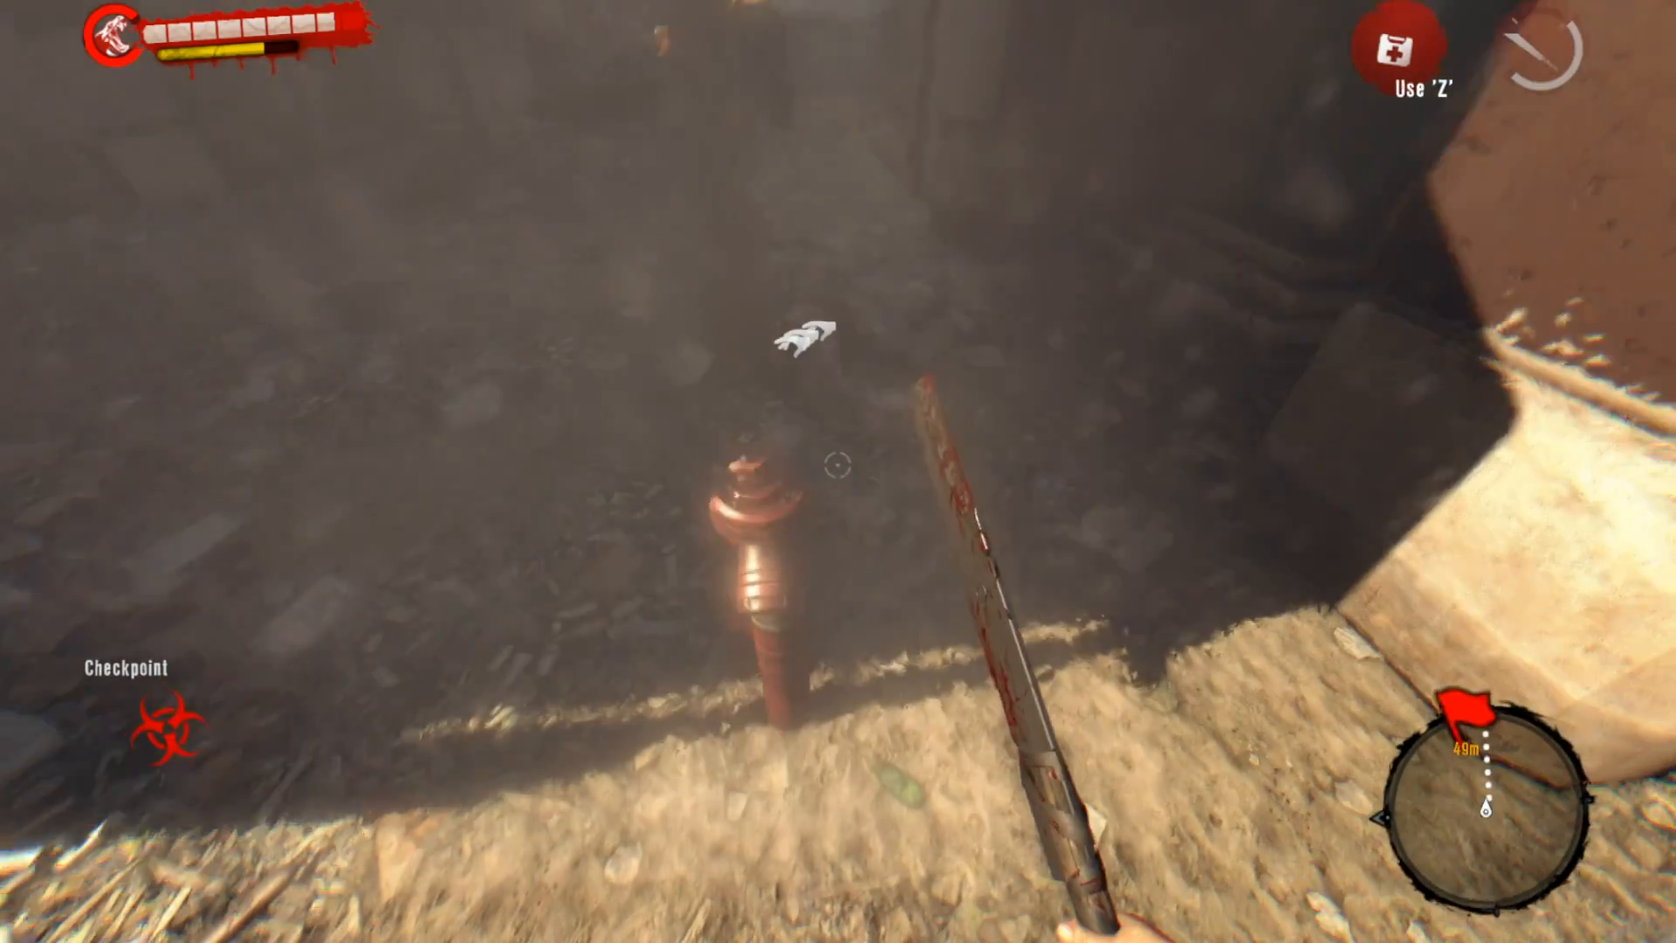
# - Loot the fallen body's weapons, including the Terrifying Homemade Machete, with E
pyautogui.press('e')
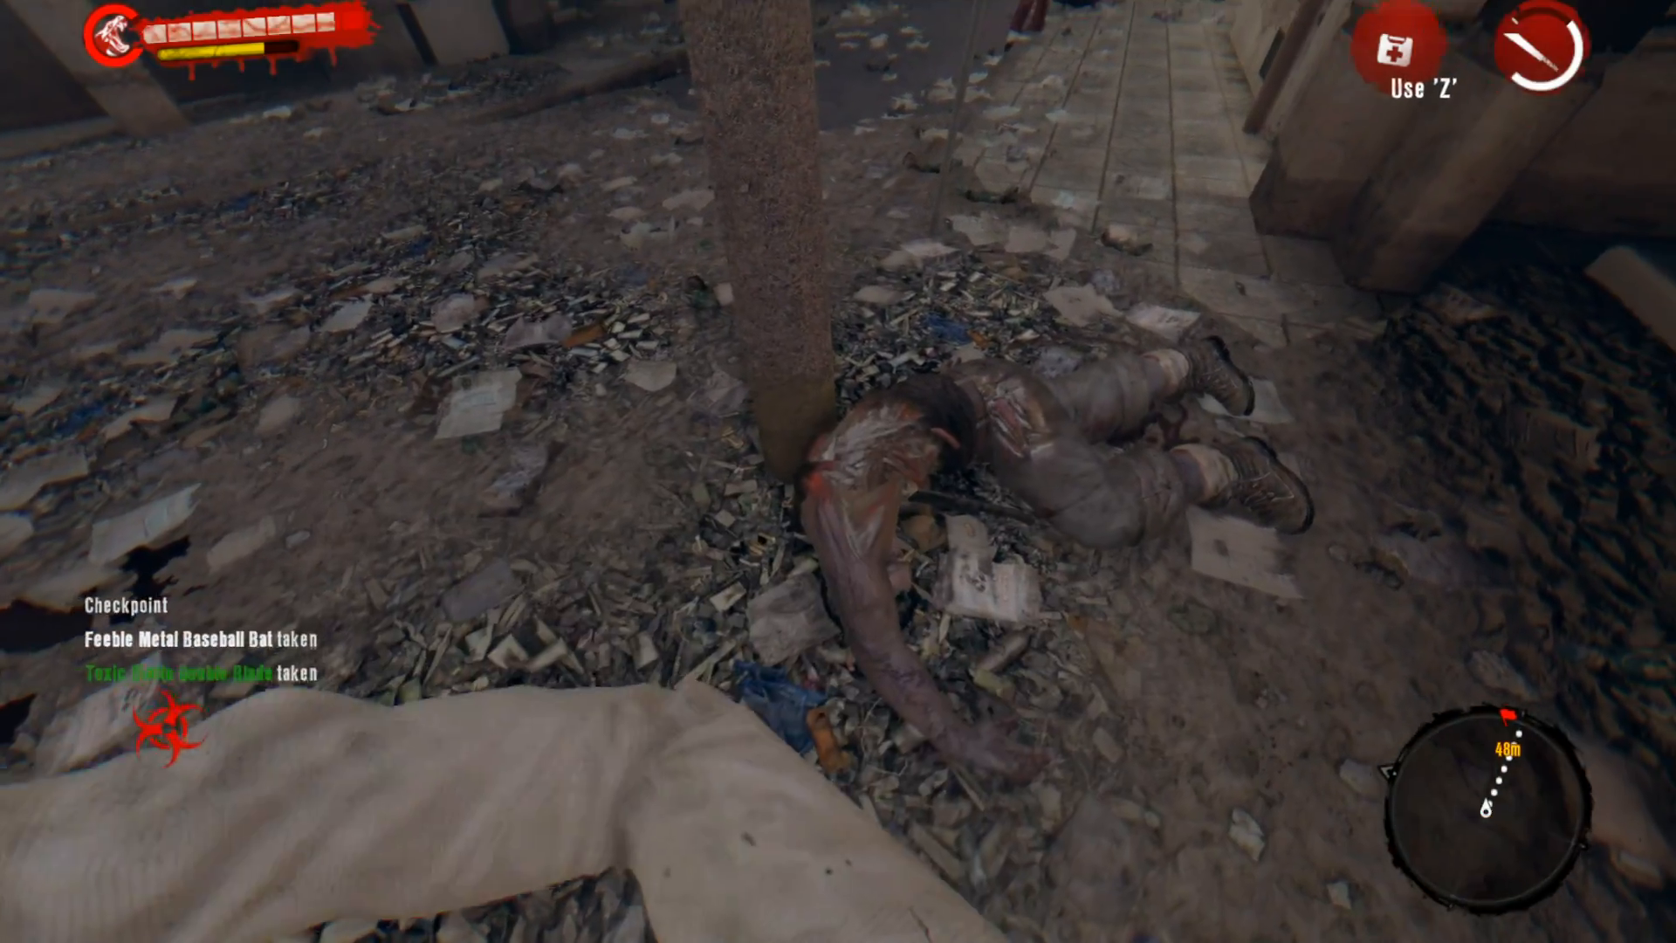
pyautogui.press('e')
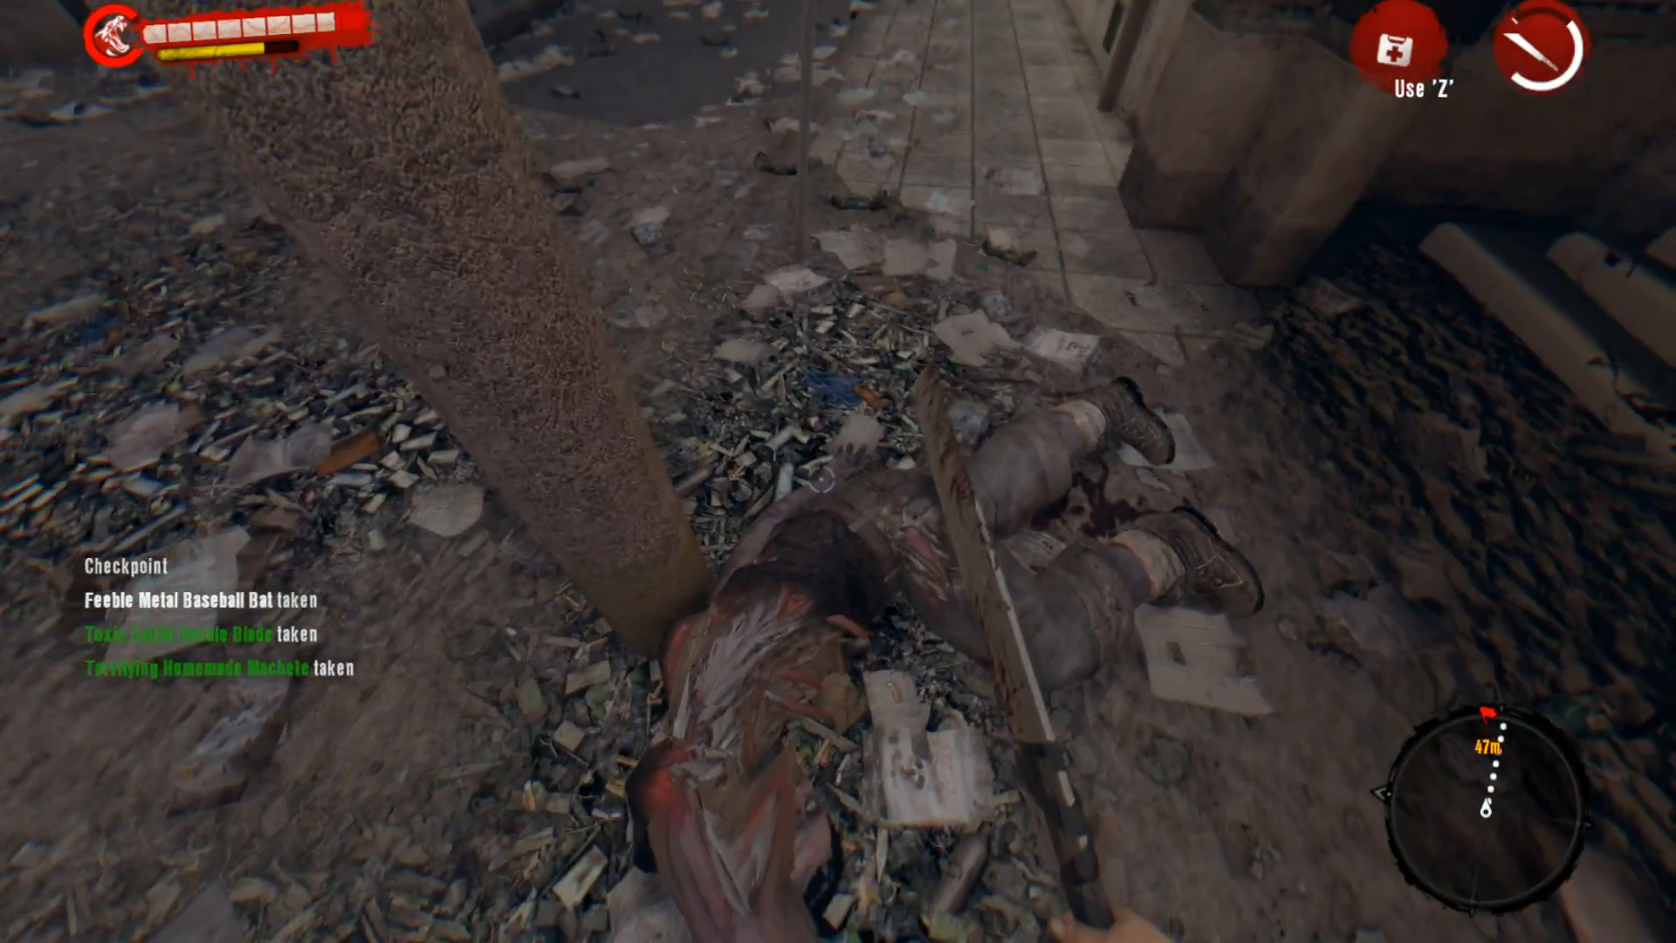